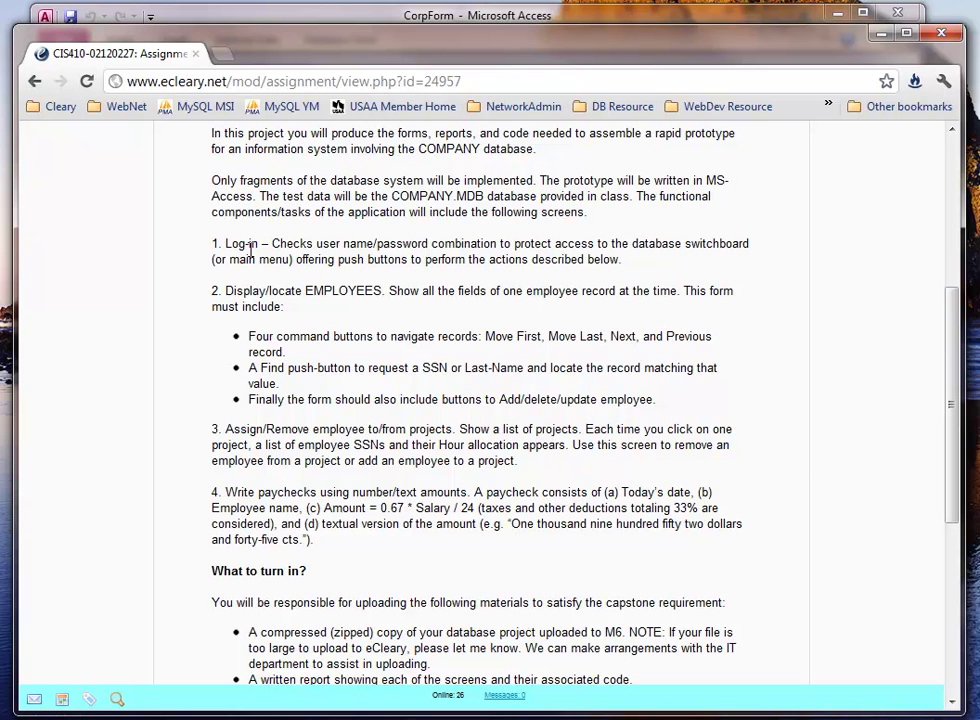
# - Close the CorpForm database window and bring up the recent Access databases list
pyautogui.click(268, 15)
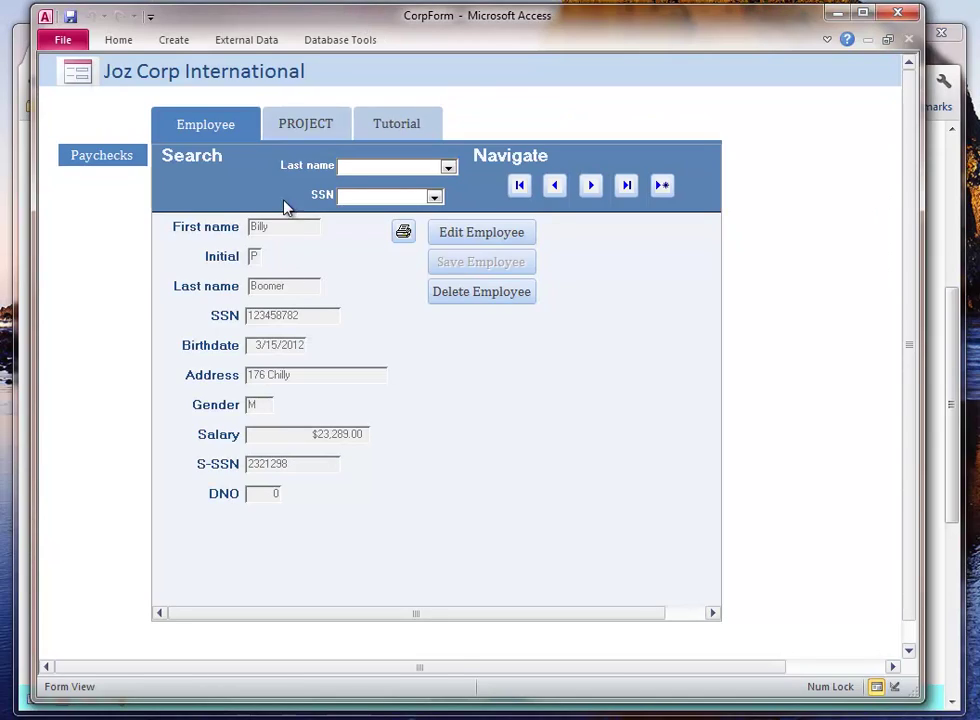
pyautogui.click(897, 15)
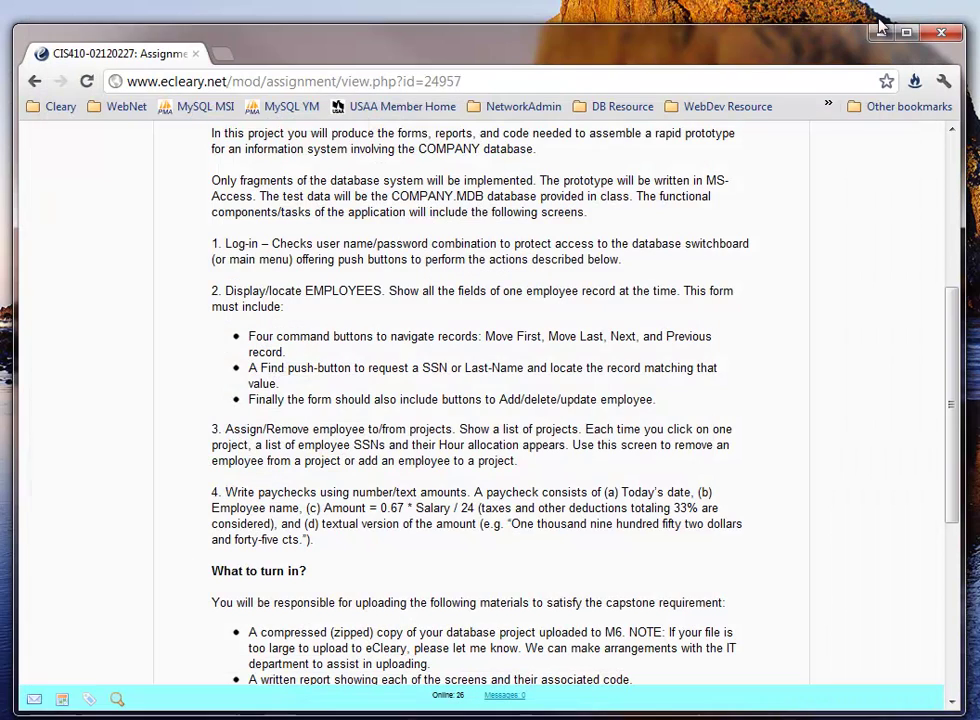
pyautogui.rightClick(60, 714)
# - Reopen CorpForm, log in with a valid login and password, then close the database
pyautogui.click(44, 446)
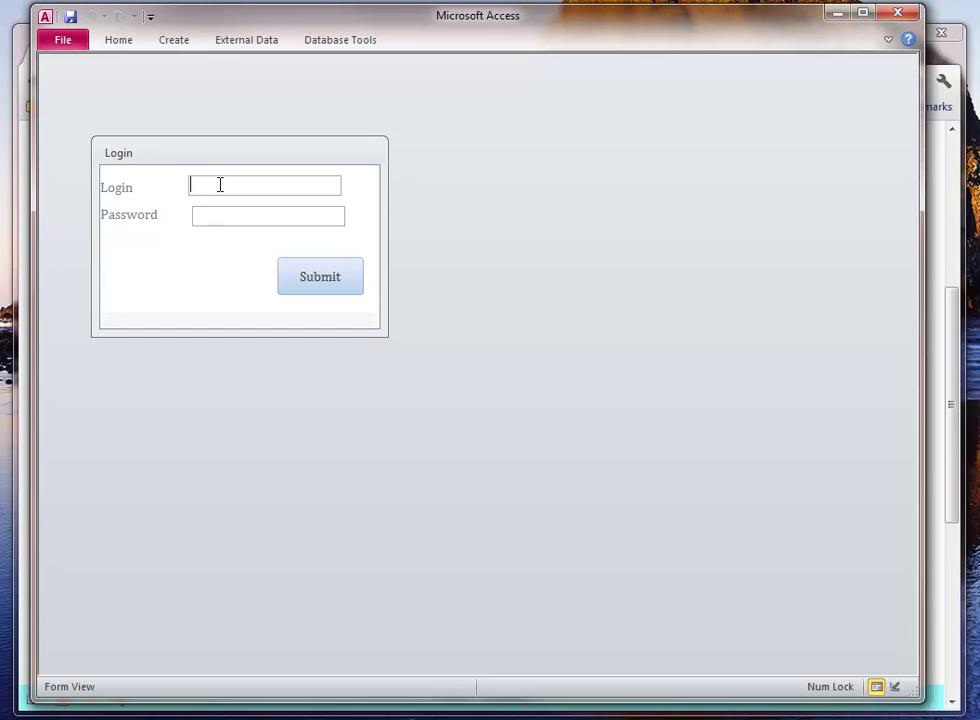
pyautogui.write('410')
pyautogui.press('Tab')
pyautogui.write('***')
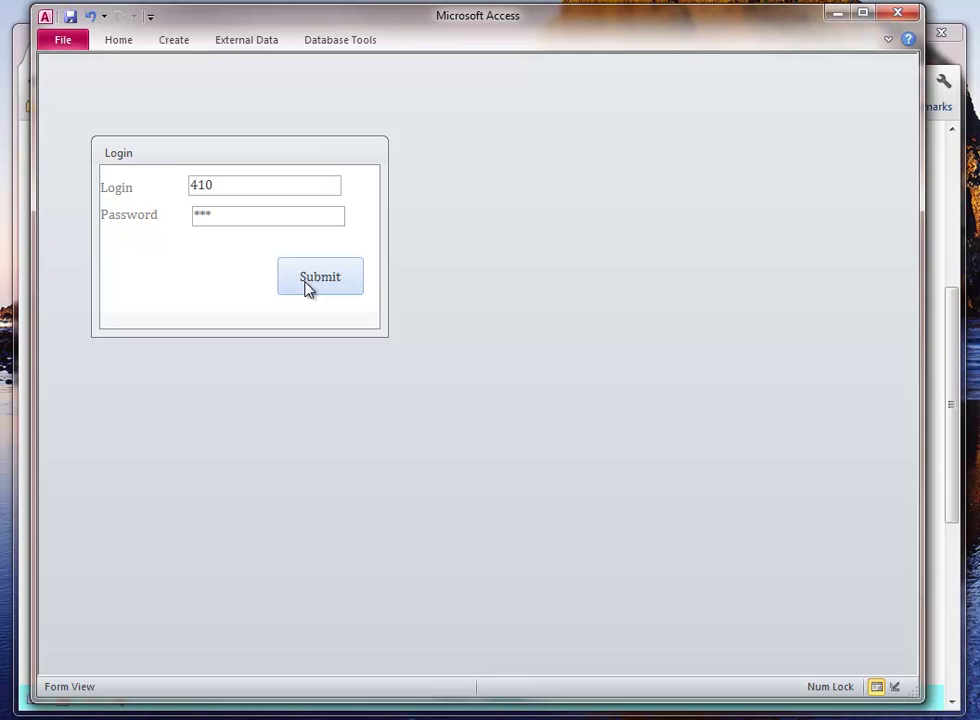
pyautogui.click(309, 285)
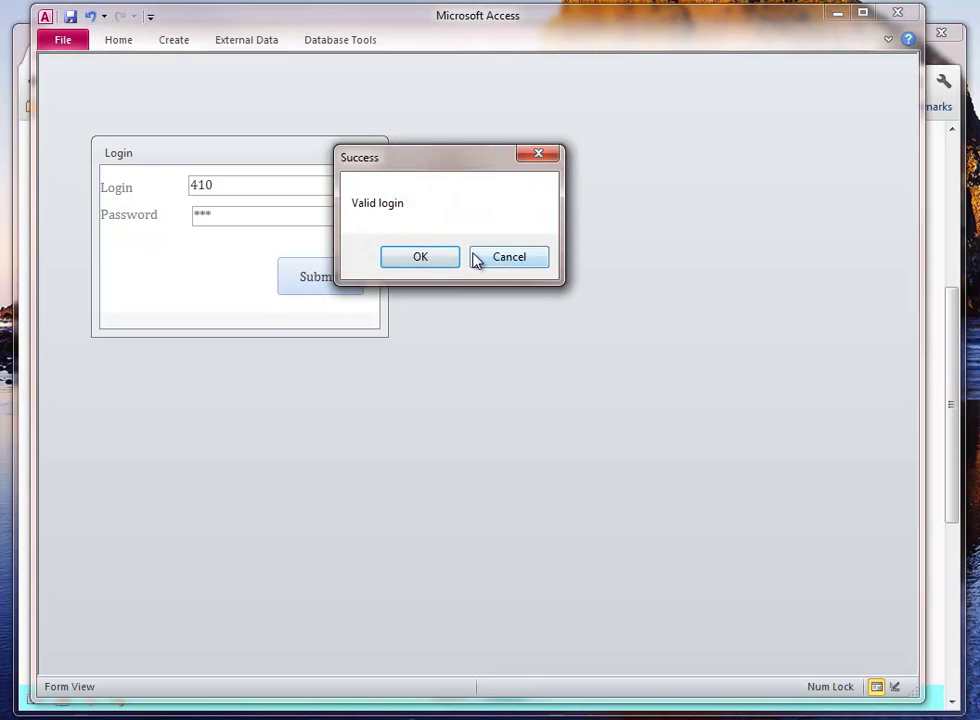
pyautogui.click(425, 258)
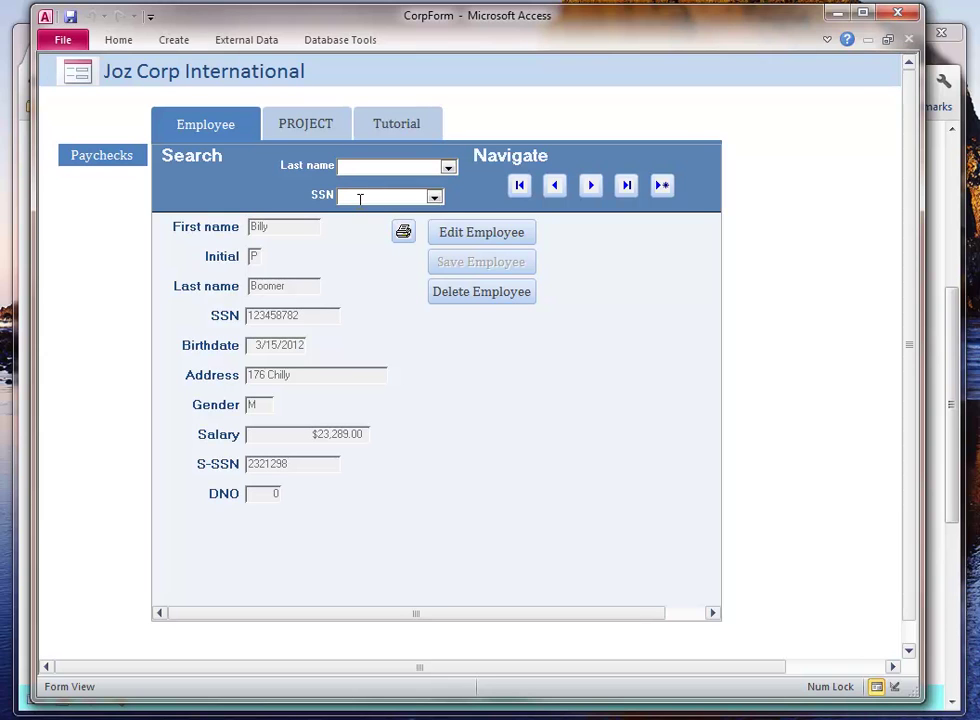
pyautogui.click(897, 17)
# - Relaunch CorpForm and submit a wrong password, getting the invalid password warning
pyautogui.rightClick(60, 715)
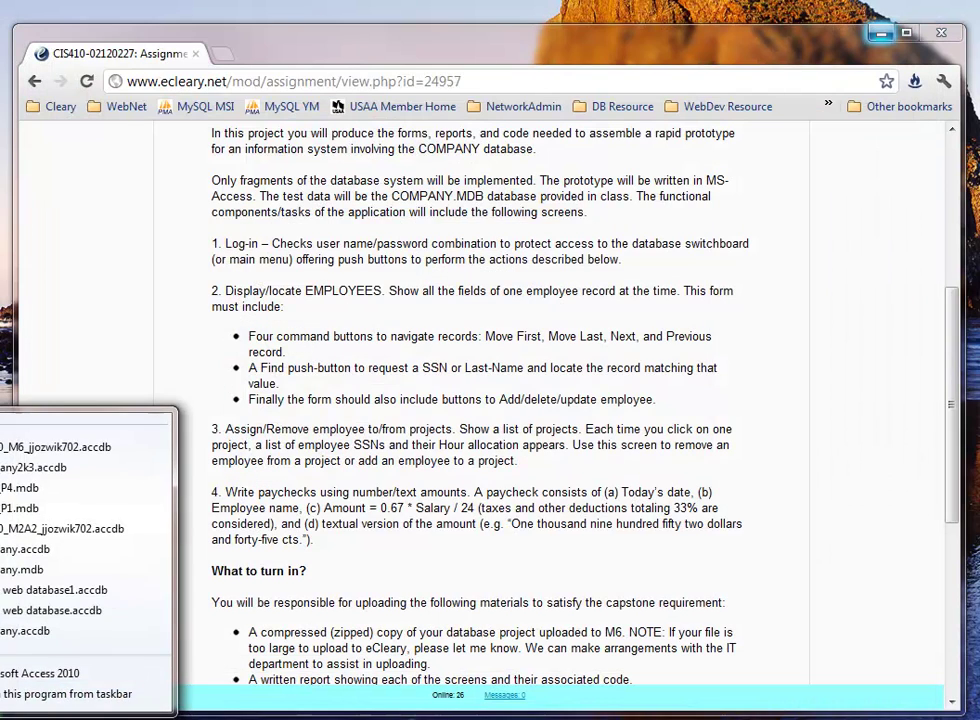
pyautogui.click(45, 455)
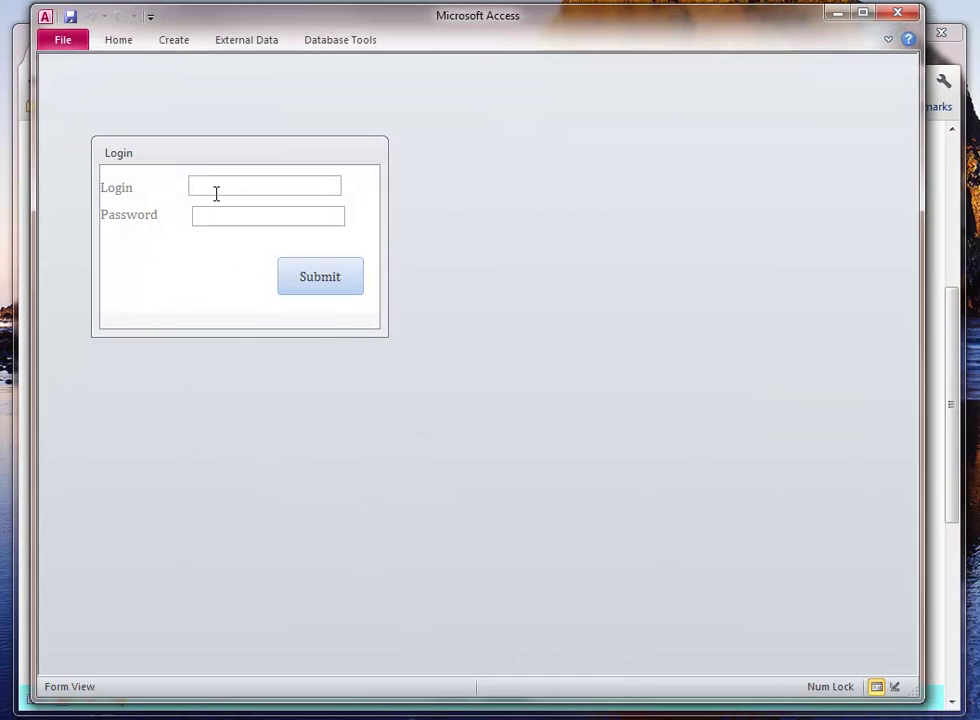
pyautogui.press('Tab')
pyautogui.write('ius')
pyautogui.click(321, 283)
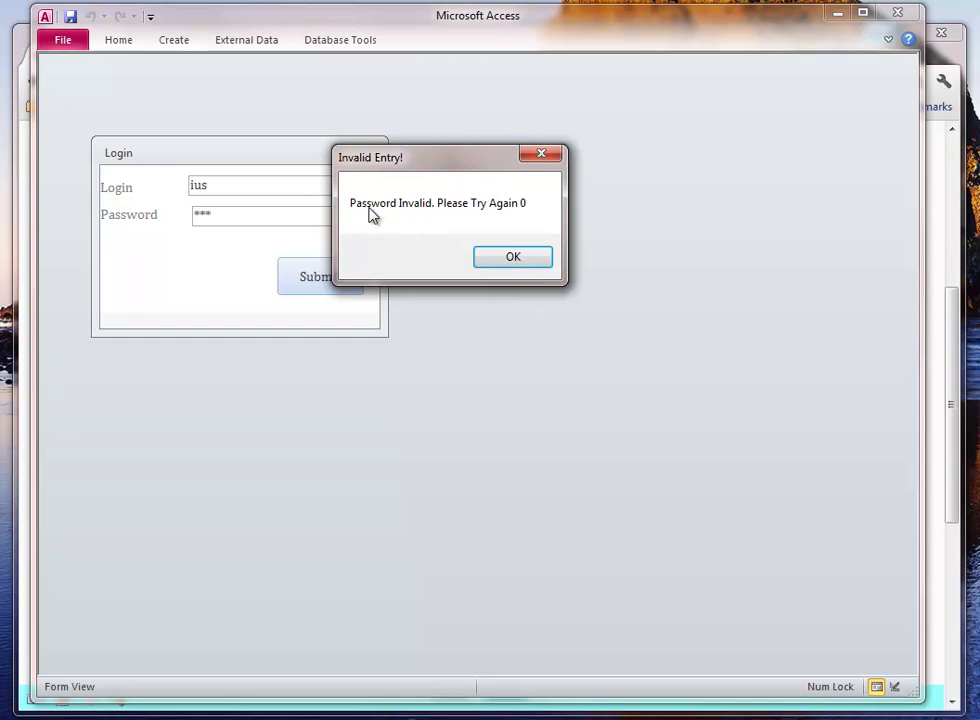
pyautogui.click(509, 260)
# - Keep submitting the wrong password until Restricted Access closes CorpForm, then reopen it
pyautogui.click(318, 280)
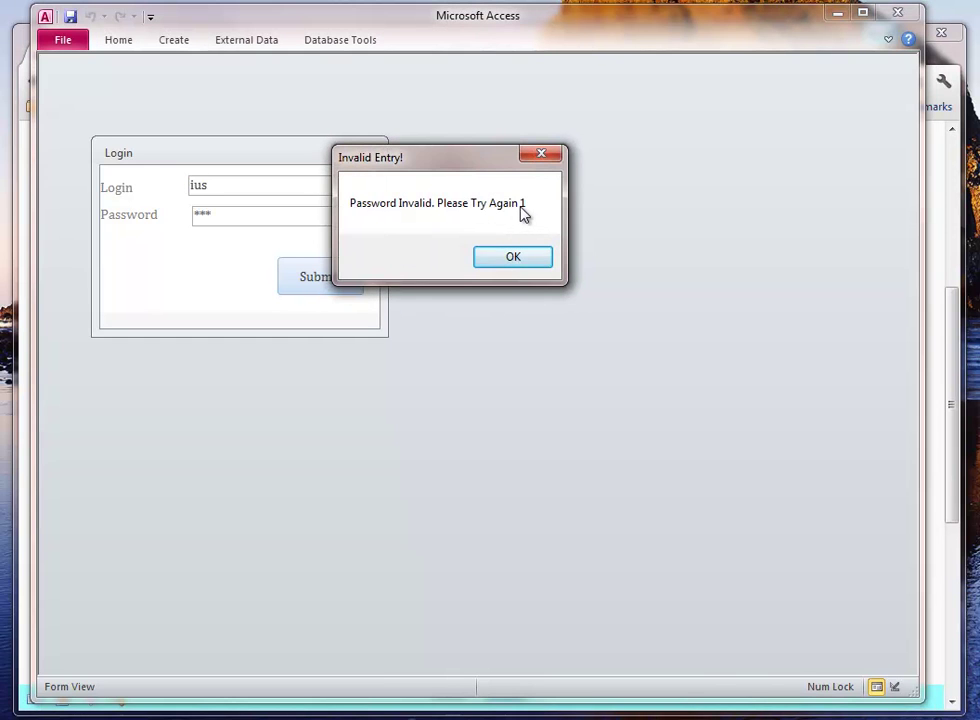
pyautogui.click(516, 260)
pyautogui.click(338, 282)
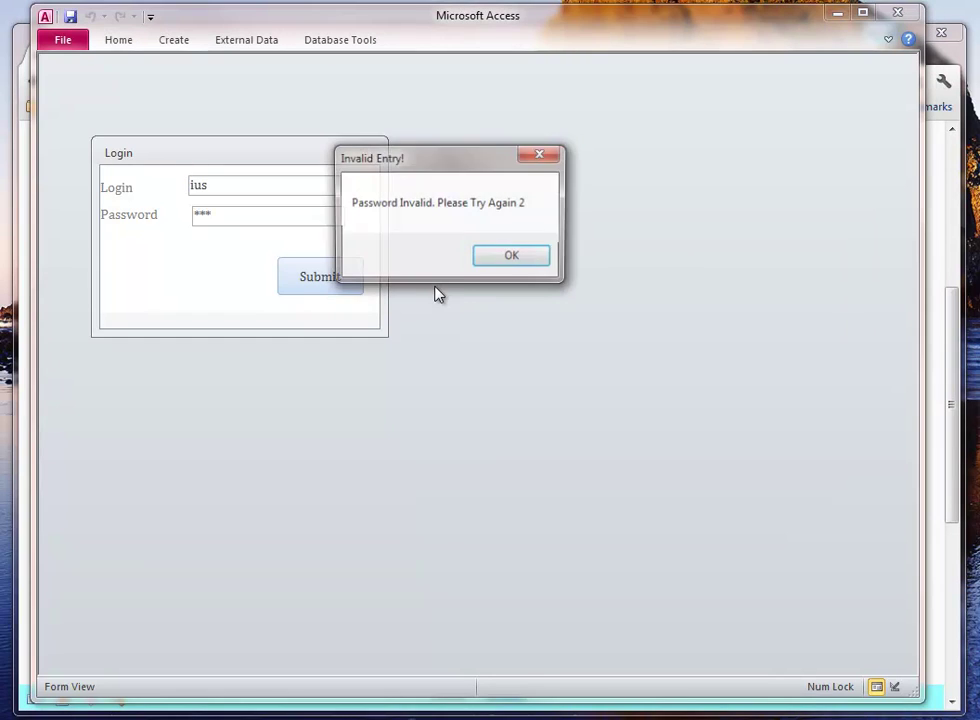
pyautogui.click(525, 265)
pyautogui.click(335, 280)
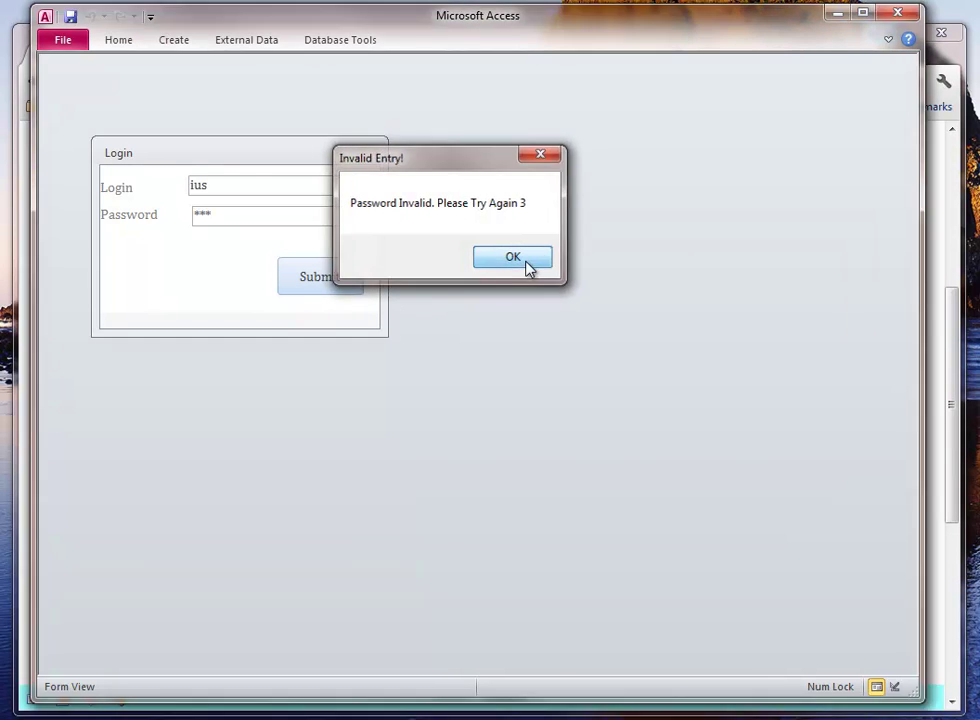
pyautogui.click(527, 265)
pyautogui.click(613, 271)
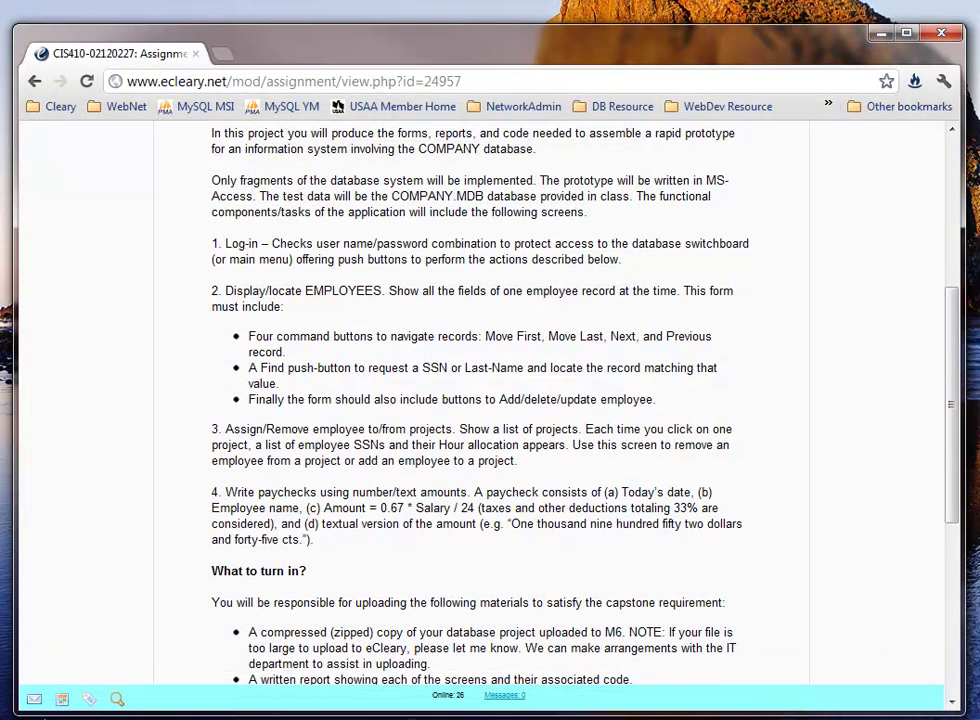
pyautogui.rightClick(42, 719)
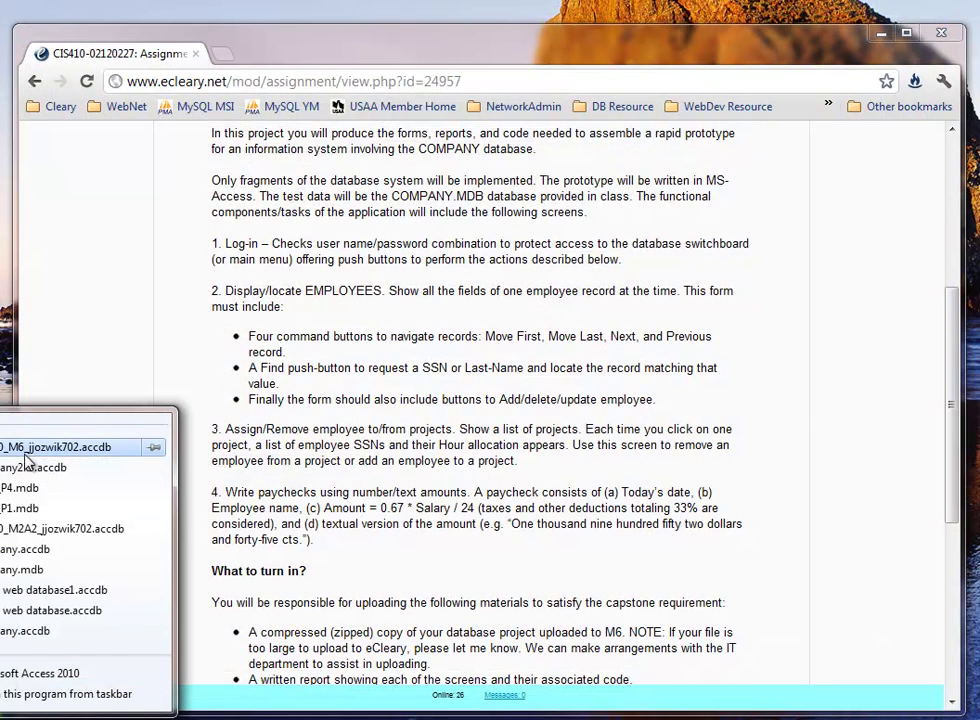
pyautogui.click(30, 452)
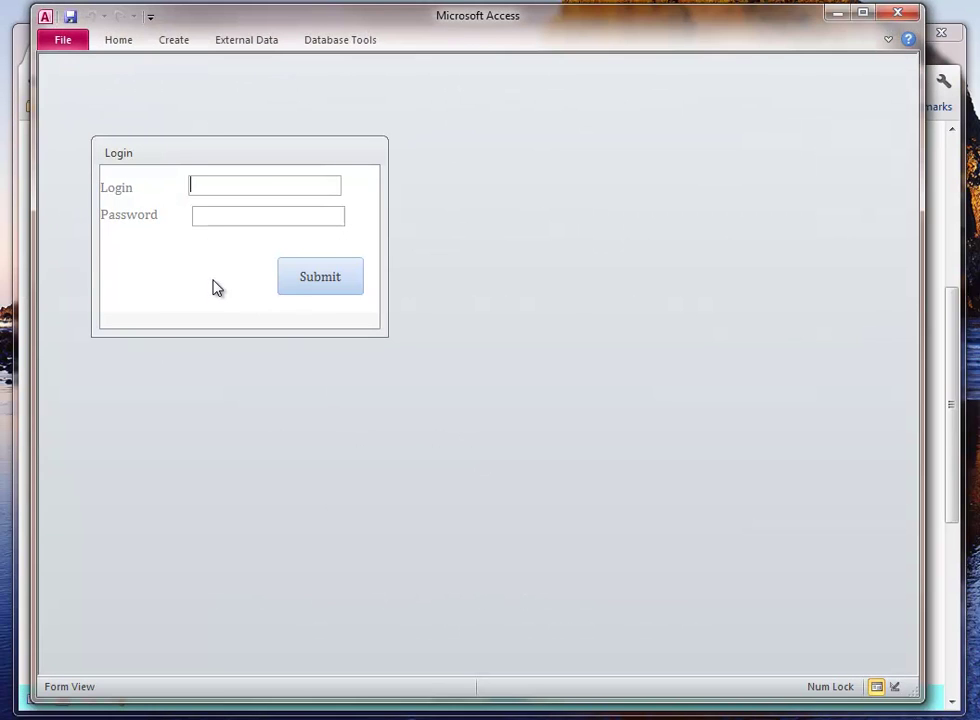
# - Log in with the valid user name and password and accept the Valid login message
pyautogui.write('Joseph')
pyautogui.press('BackSpace')
pyautogui.press('BackSpace')
pyautogui.write('oseph')
pyautogui.press('Tab')
pyautogui.write('********')
pyautogui.click(284, 276)
pyautogui.click(425, 258)
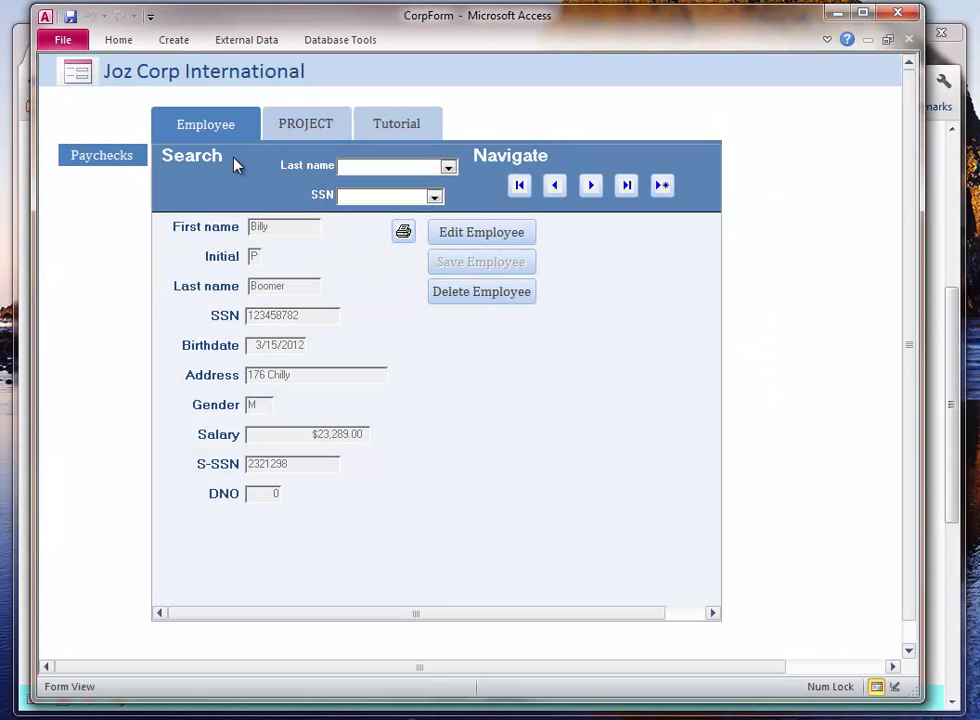
# - Search Last name with 'J' and load the suggested employee, showing a $500,000.00 salary
pyautogui.click(346, 166)
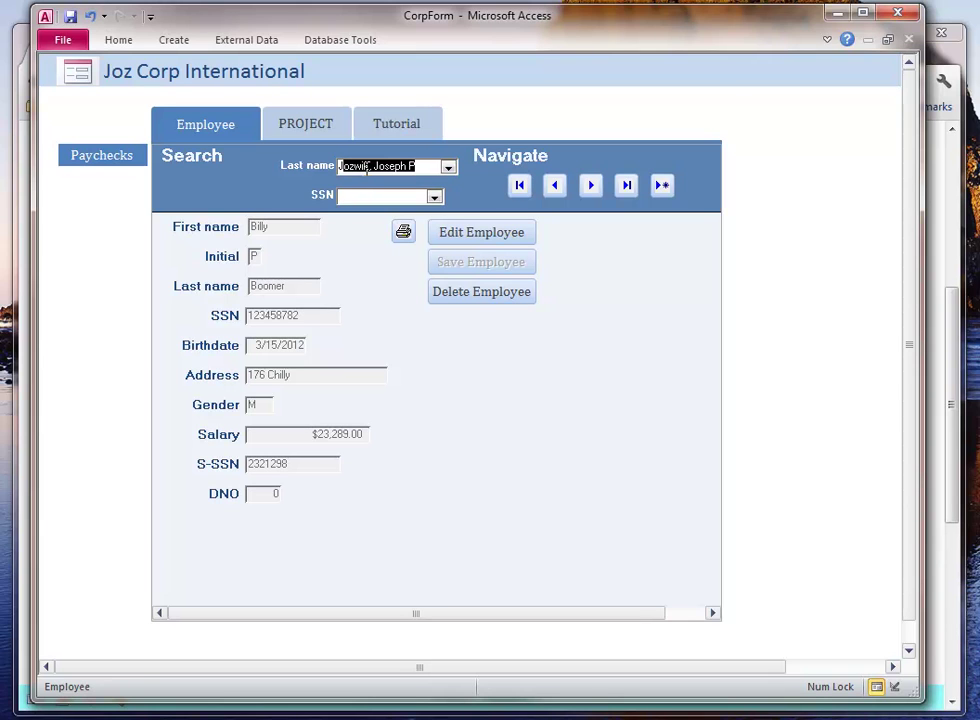
pyautogui.press('Return')
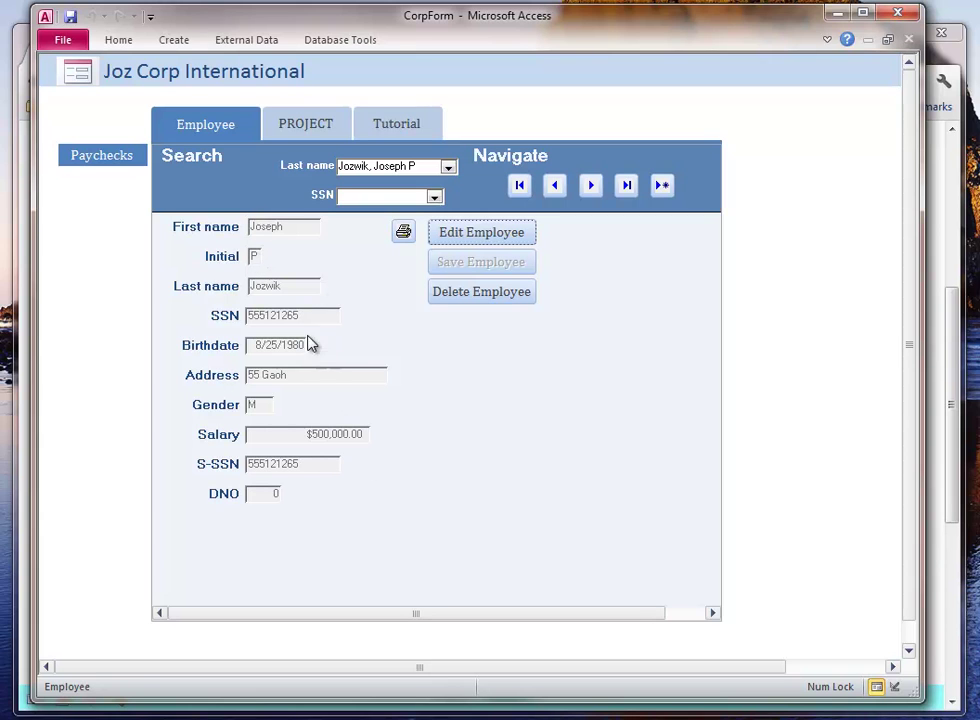
# - Append 's' to the employee's first name and save, then edit and save the record again
pyautogui.click(480, 234)
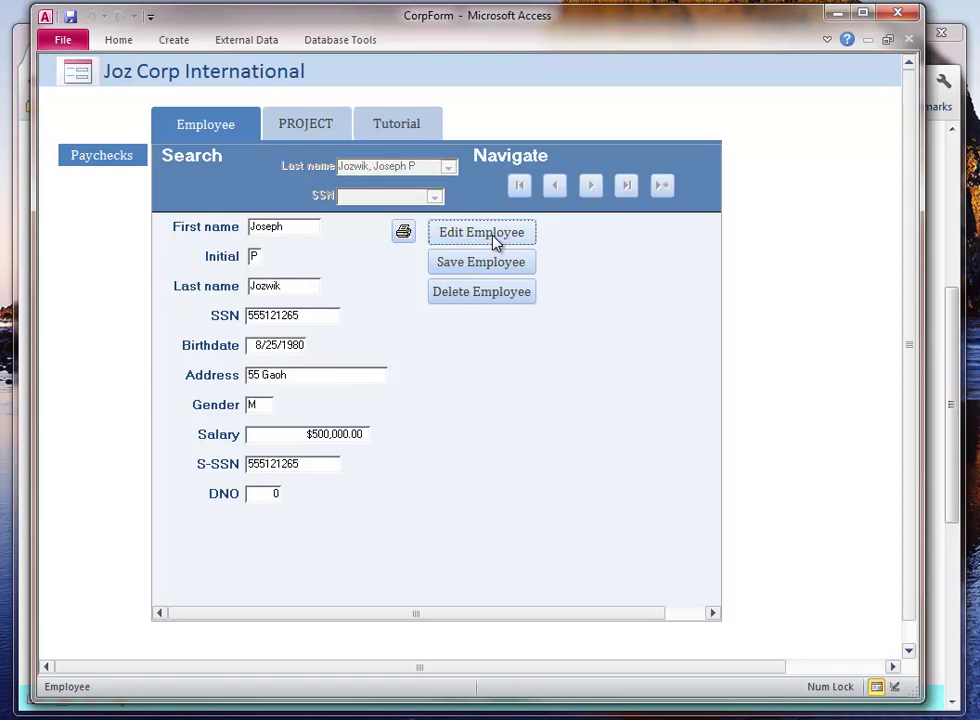
pyautogui.click(299, 227)
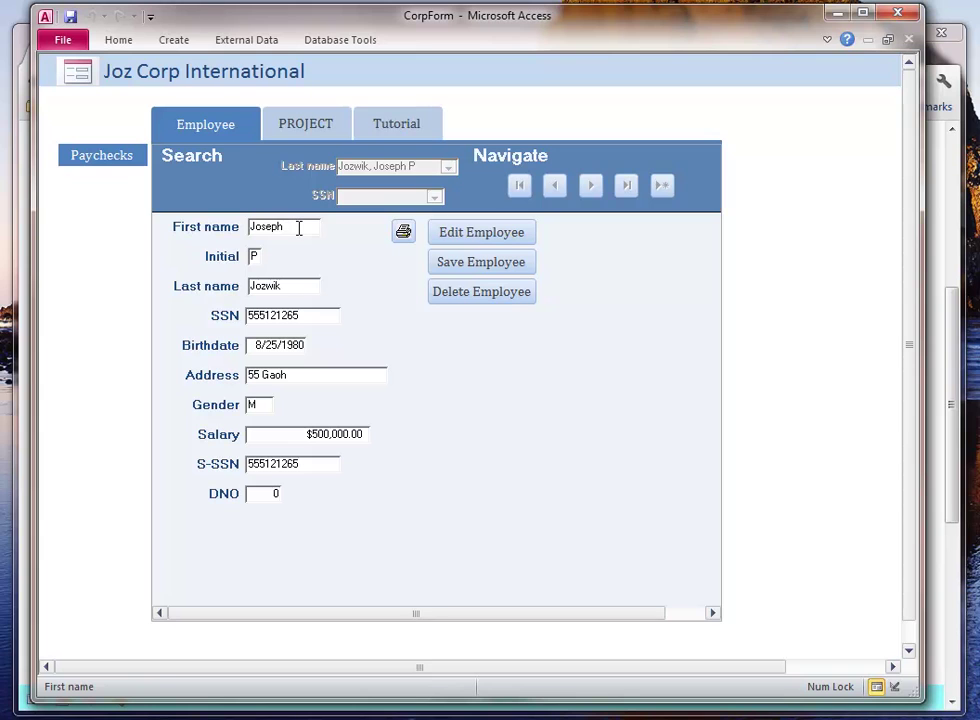
pyautogui.write('s')
pyautogui.click(468, 268)
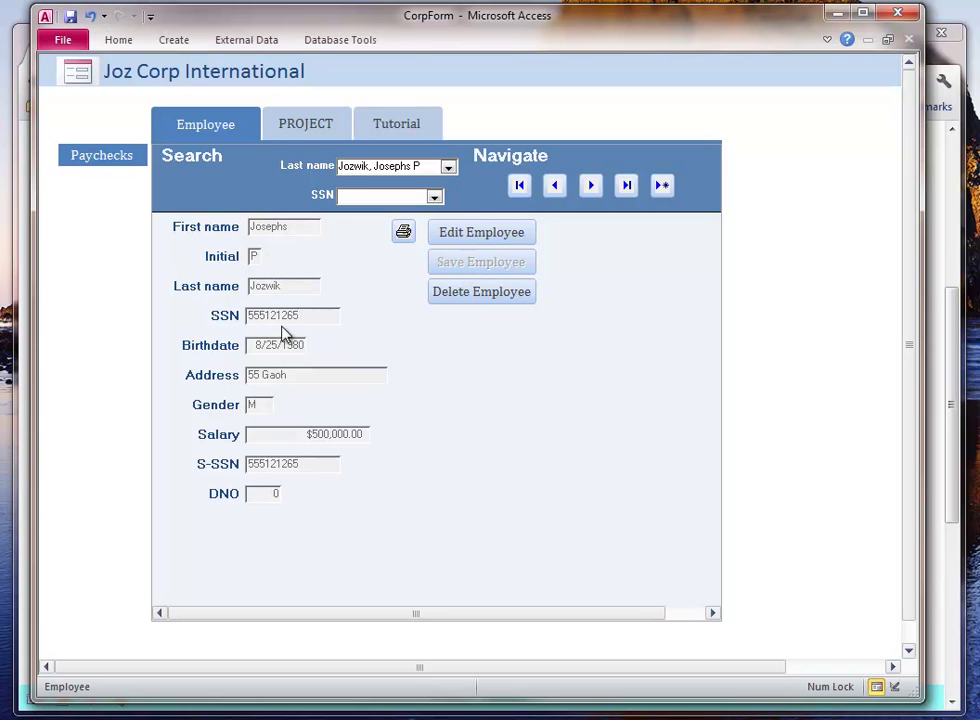
pyautogui.click(478, 240)
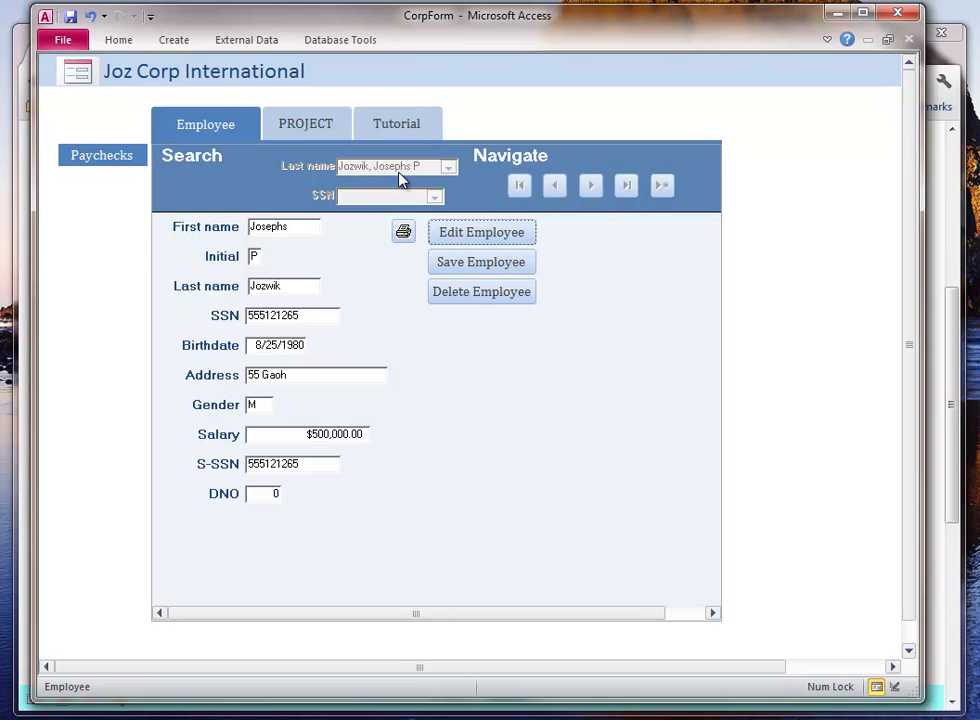
pyautogui.click(484, 268)
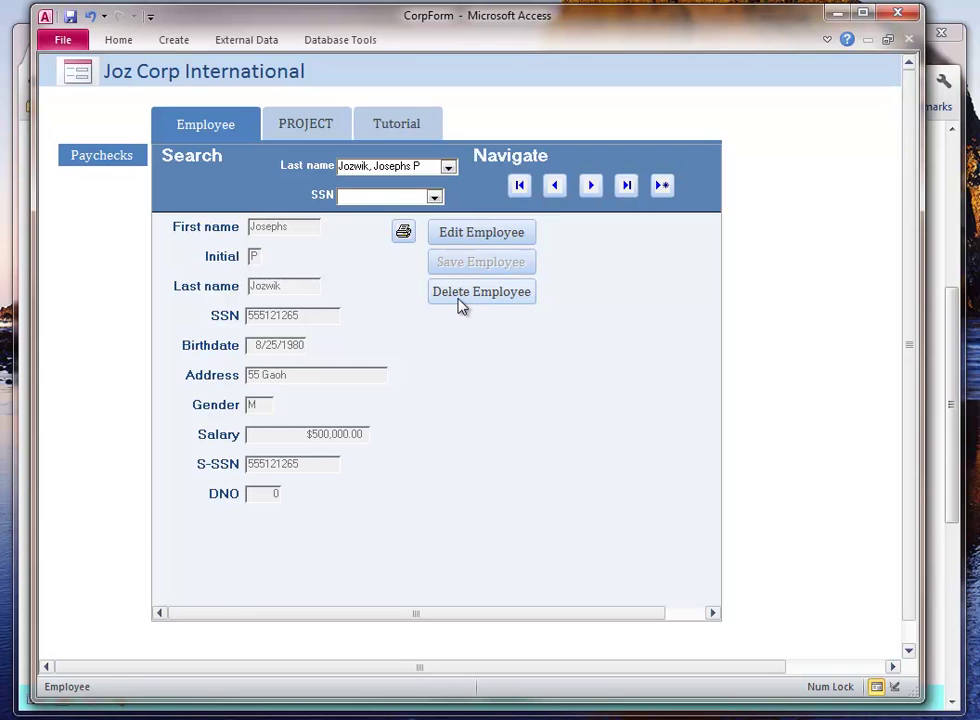
# - Load another employee by SSN and matching last name, then edit and save the record
pyautogui.click(433, 197)
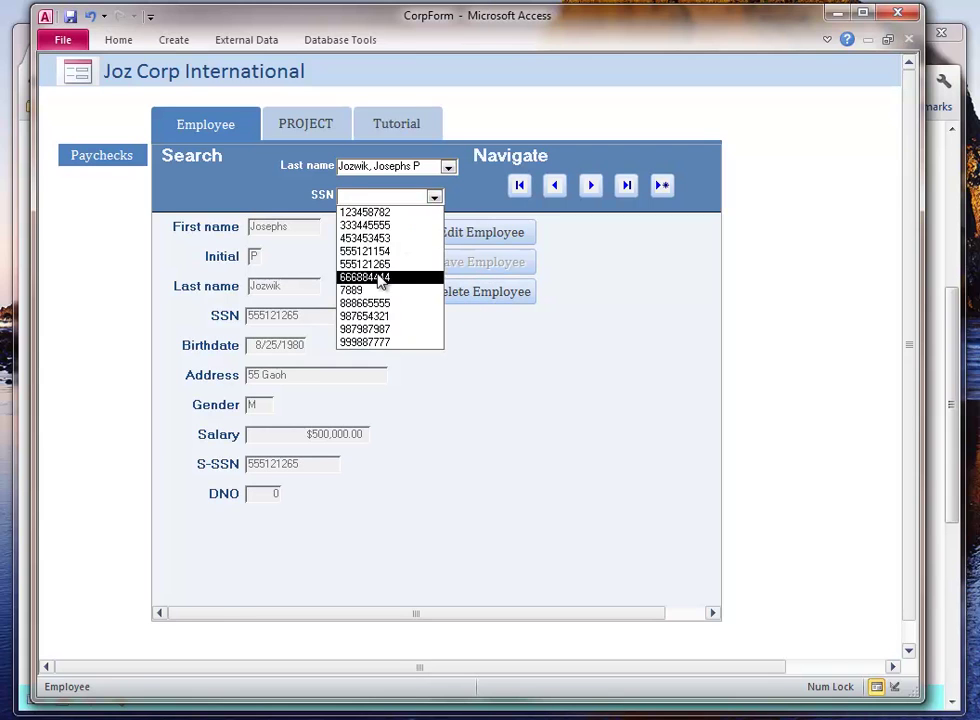
pyautogui.click(383, 238)
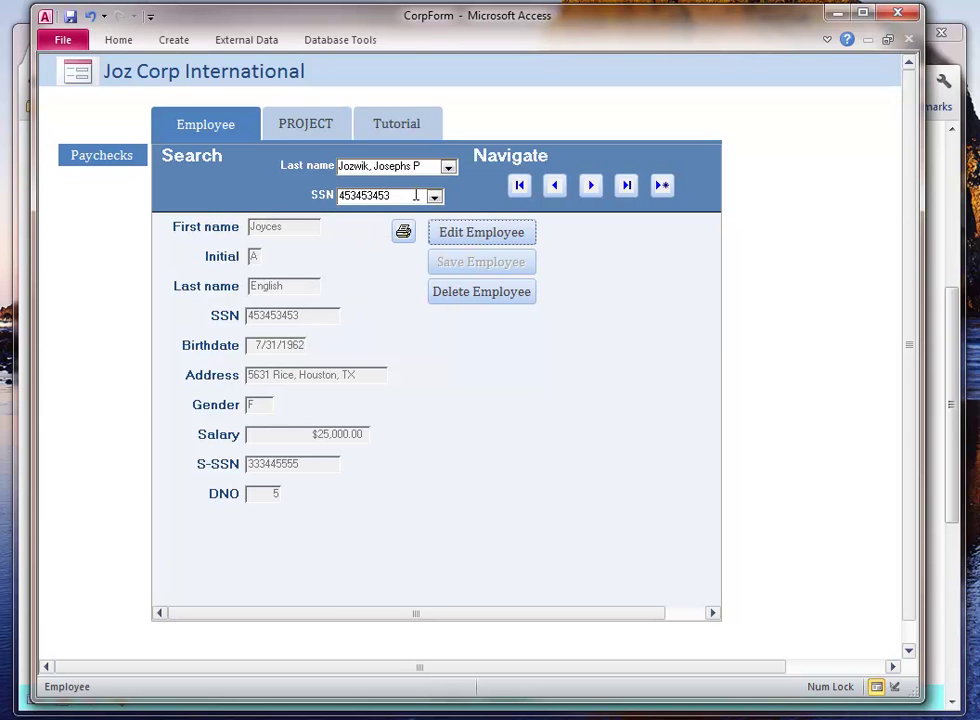
pyautogui.click(447, 166)
pyautogui.click(409, 210)
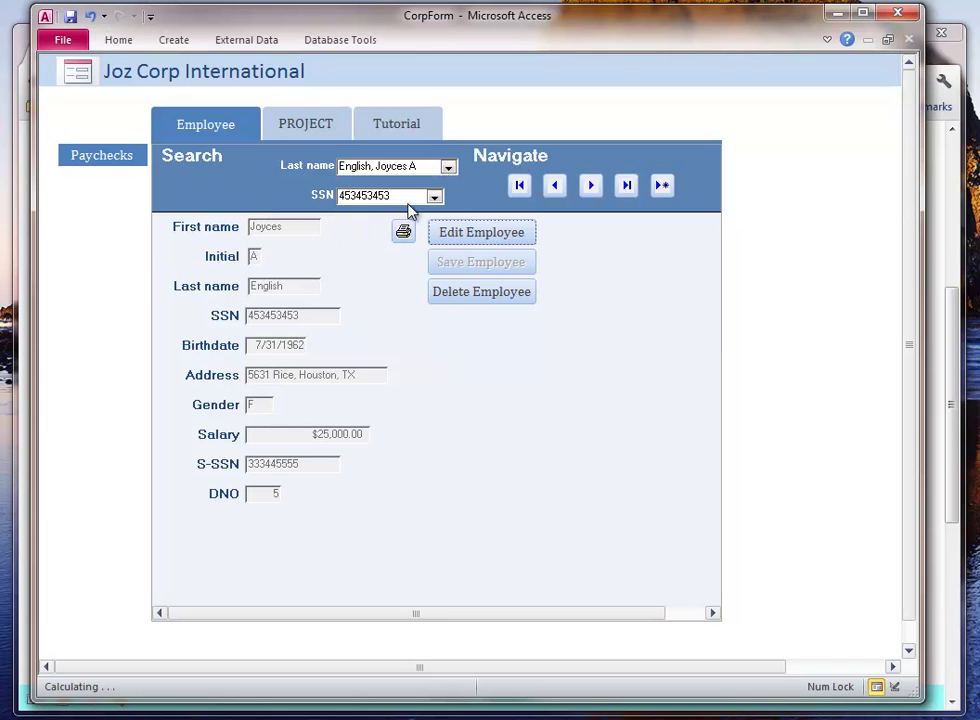
pyautogui.click(490, 234)
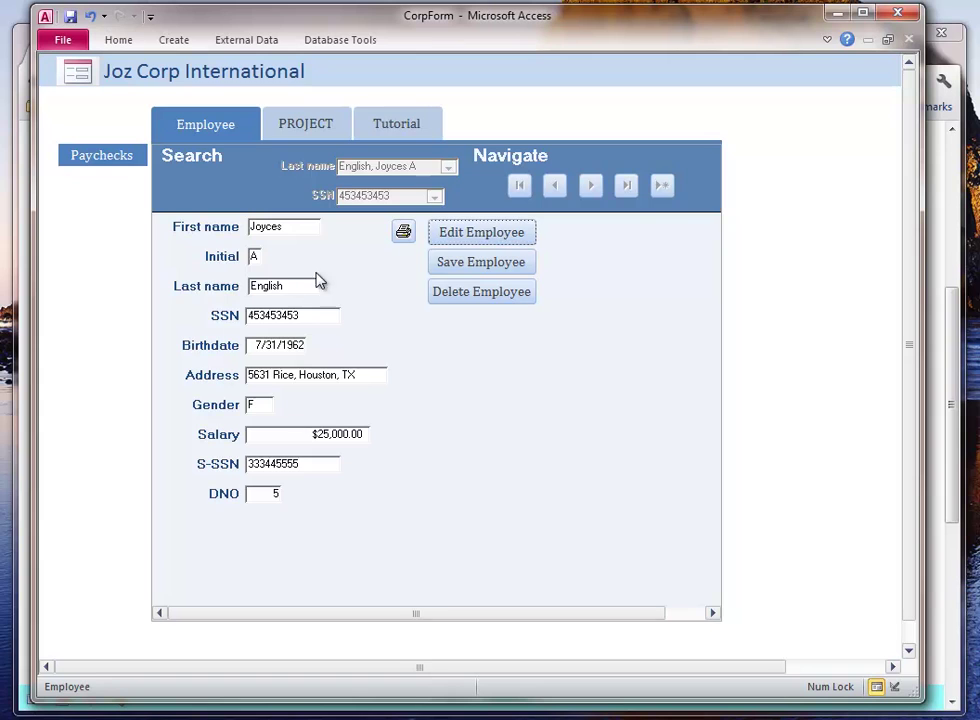
pyautogui.click(510, 265)
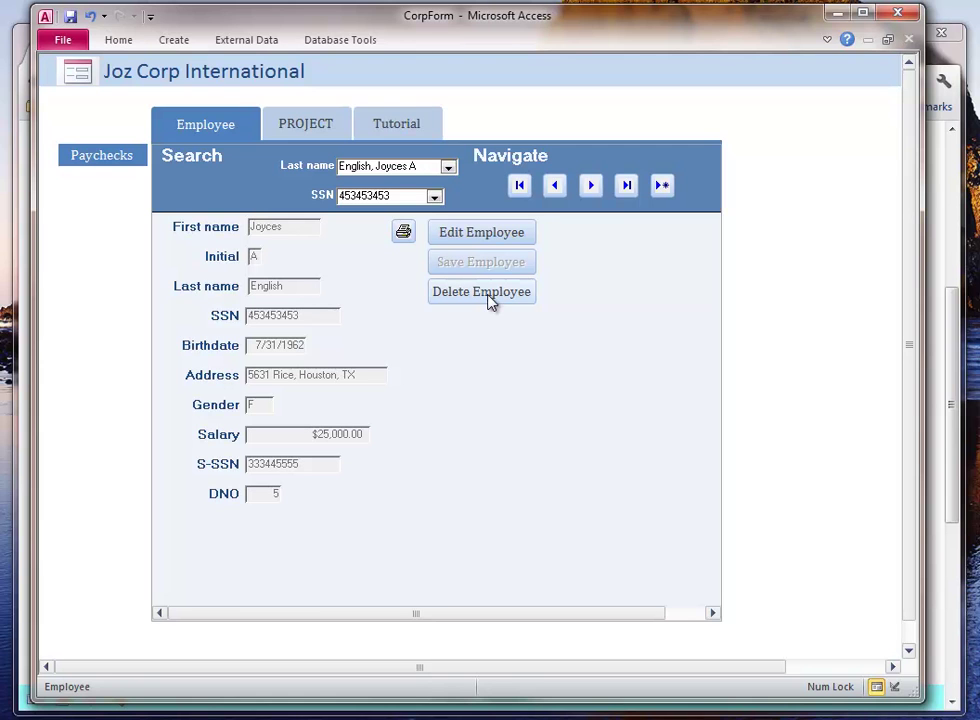
# - Delete the current employee record and confirm with Yes
pyautogui.click(489, 295)
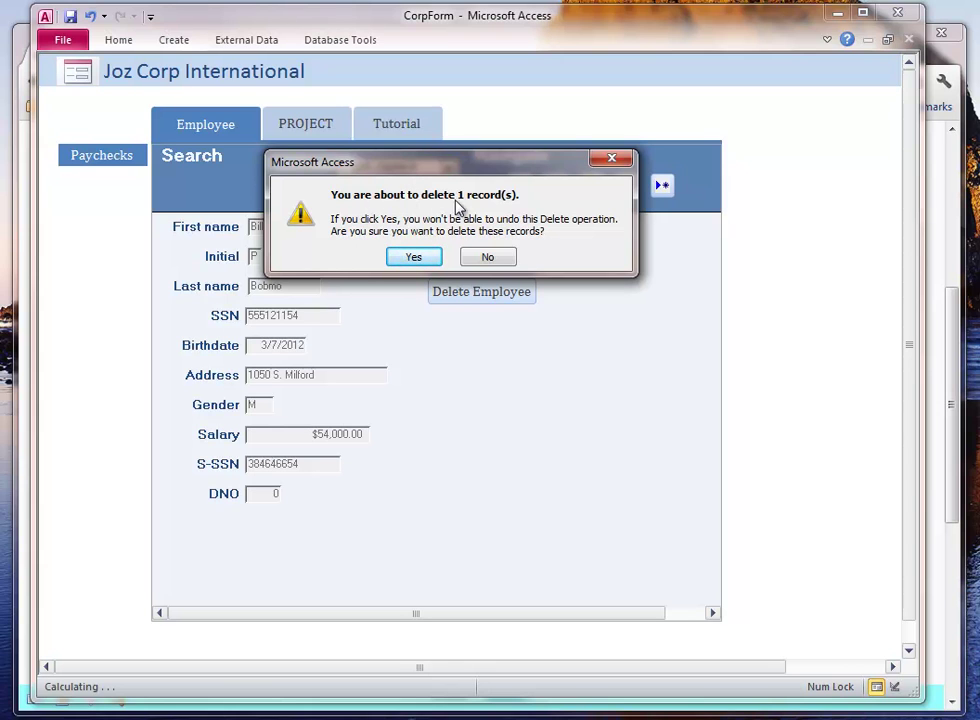
pyautogui.click(419, 259)
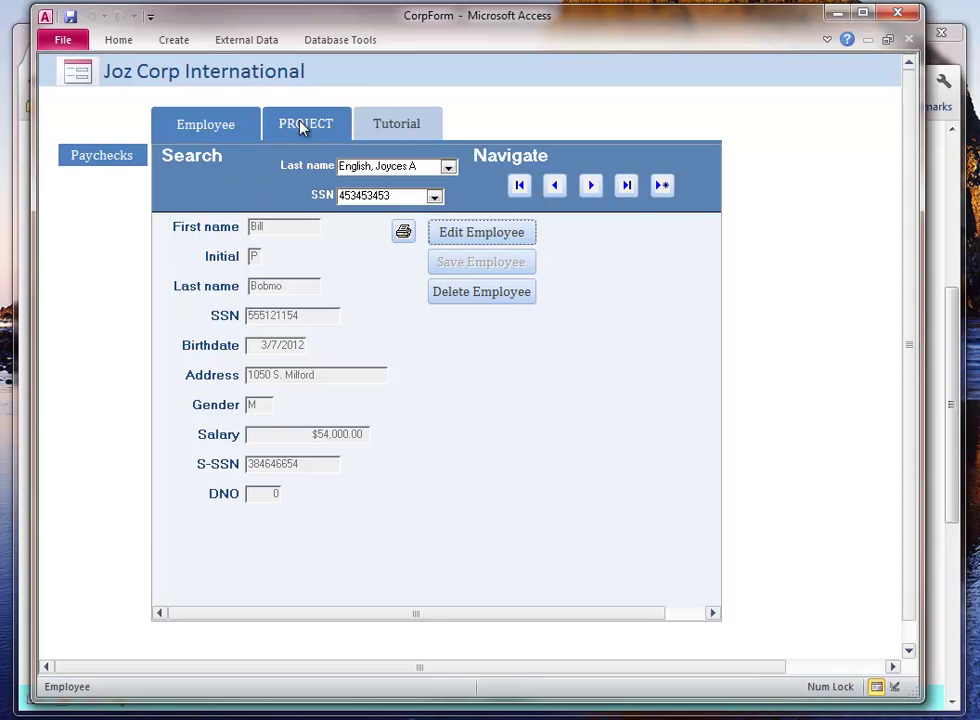
pyautogui.click(952, 368)
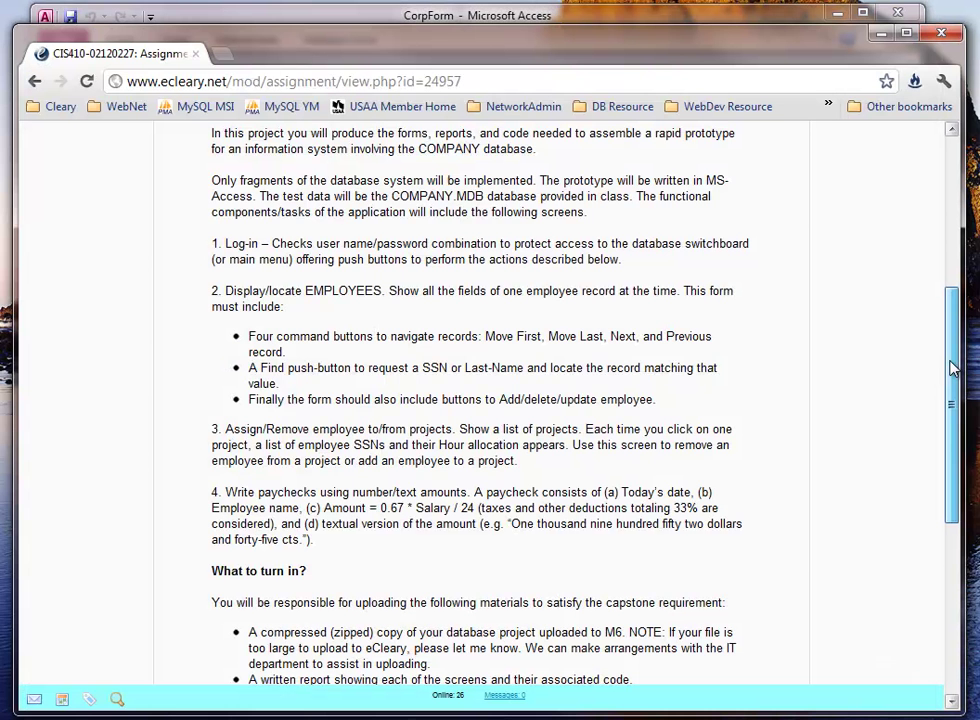
pyautogui.scroll(-2, 873, 368)
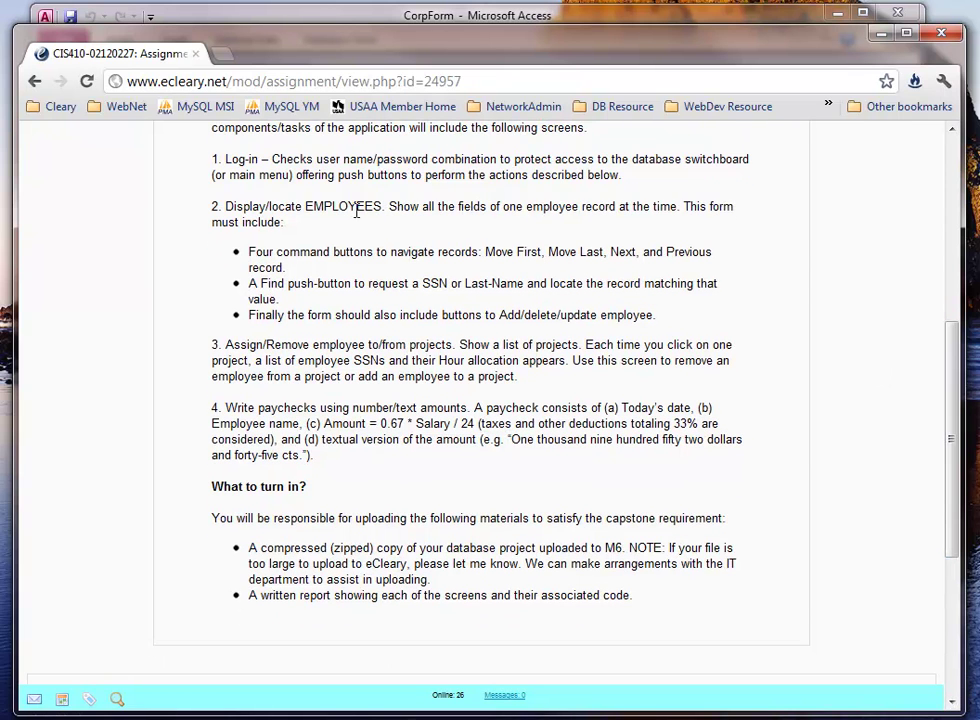
pyautogui.moveTo(272, 252); pyautogui.dragTo(302, 250)
pyautogui.click(314, 254)
pyautogui.moveTo(485, 252); pyautogui.dragTo(455, 285)
pyautogui.click(263, 287)
pyautogui.moveTo(249, 316); pyautogui.dragTo(557, 315)
pyautogui.click(268, 344)
pyautogui.moveTo(496, 316); pyautogui.dragTo(633, 312)
pyautogui.moveTo(622, 316)
pyautogui.mouseDown()
pyautogui.moveTo(584, 313)
pyautogui.moveTo(641, 313)
pyautogui.mouseUp()
pyautogui.click(642, 316)
pyautogui.moveTo(212, 345); pyautogui.dragTo(475, 366)
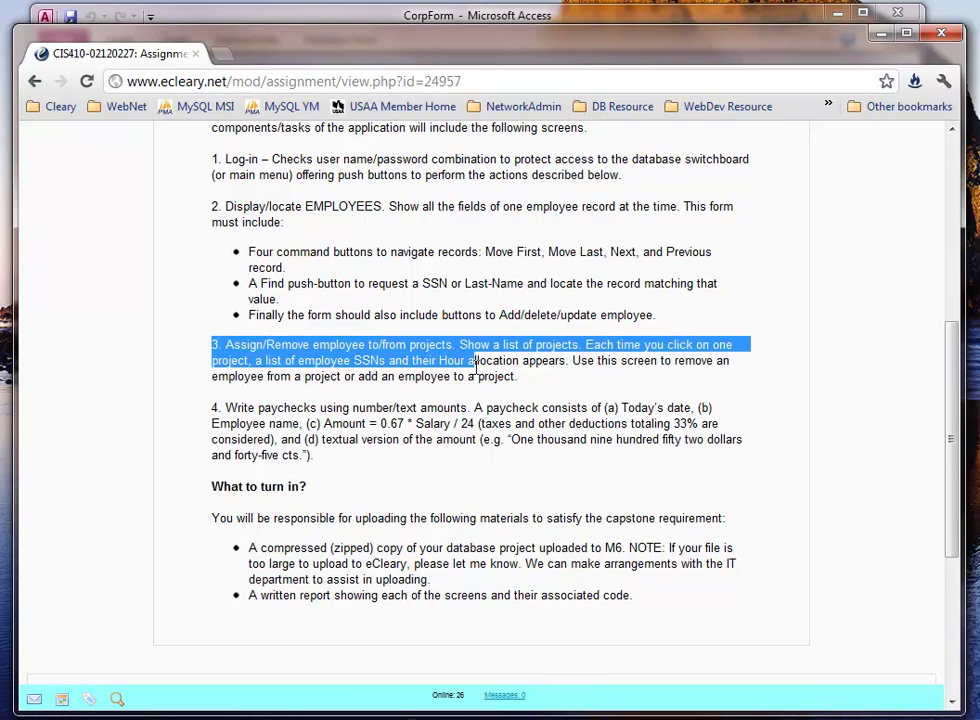
pyautogui.click(476, 367)
# - Go to the projects form and bring up the Reorganization project with its workers' hours
pyautogui.click(709, 18)
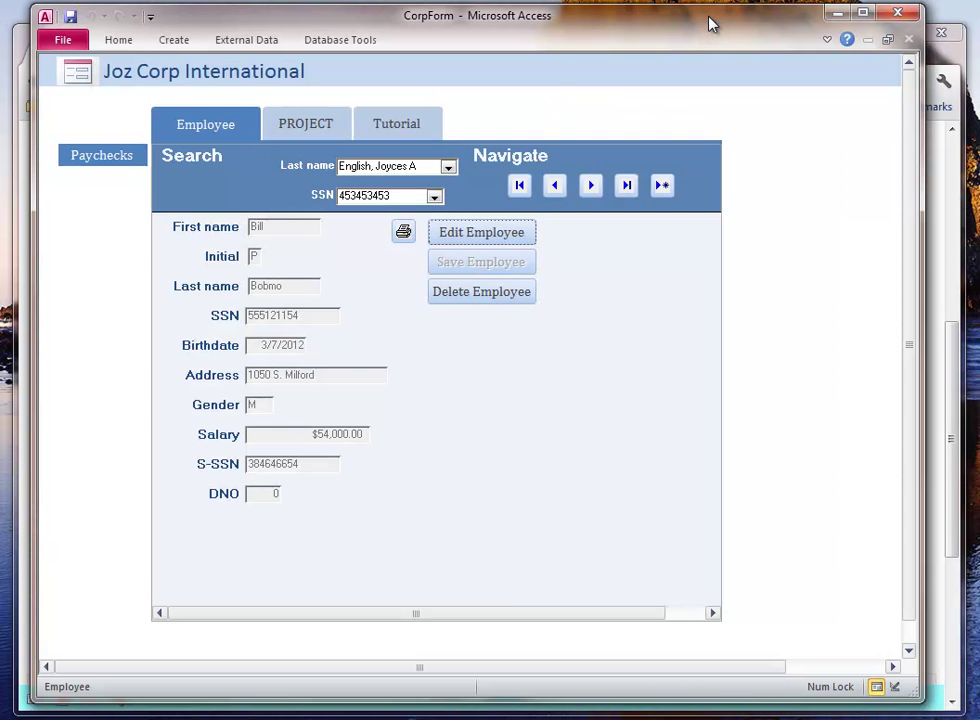
pyautogui.click(272, 135)
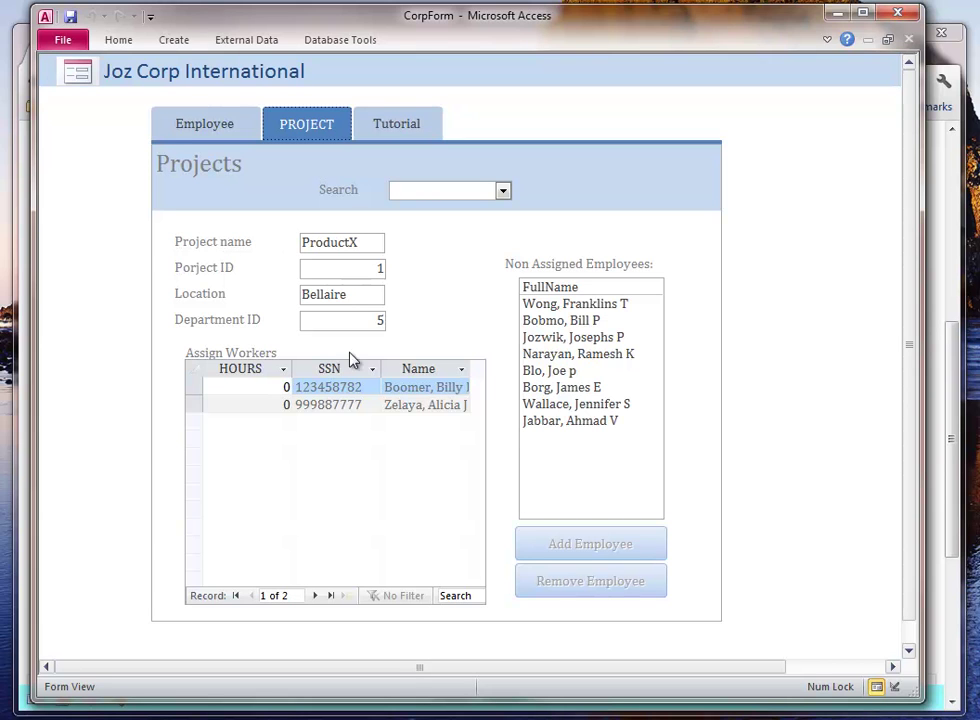
pyautogui.click(503, 191)
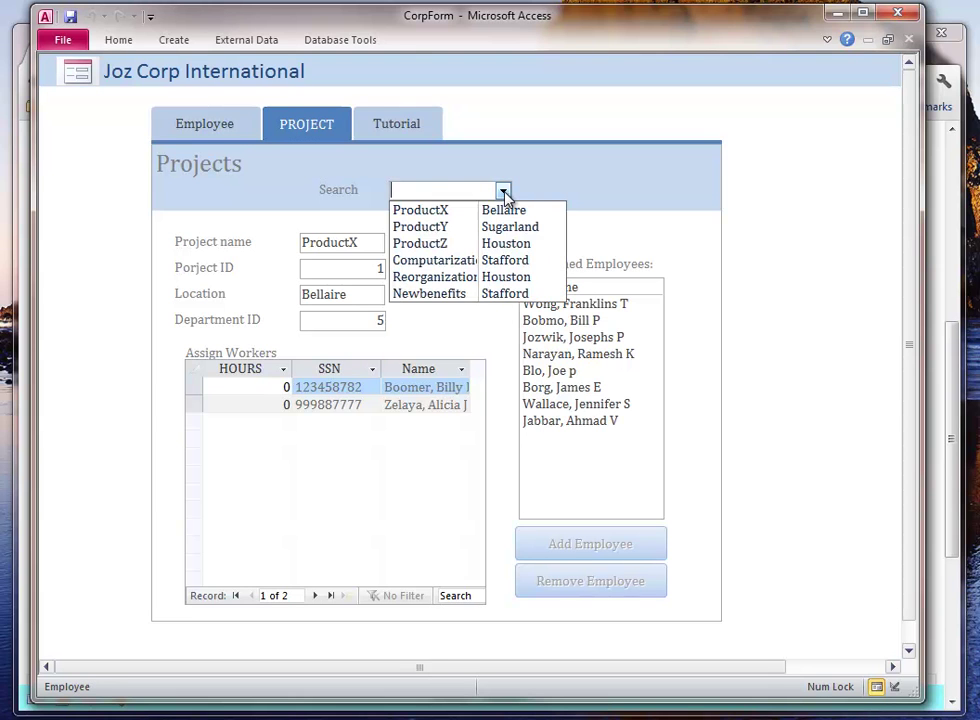
pyautogui.click(437, 276)
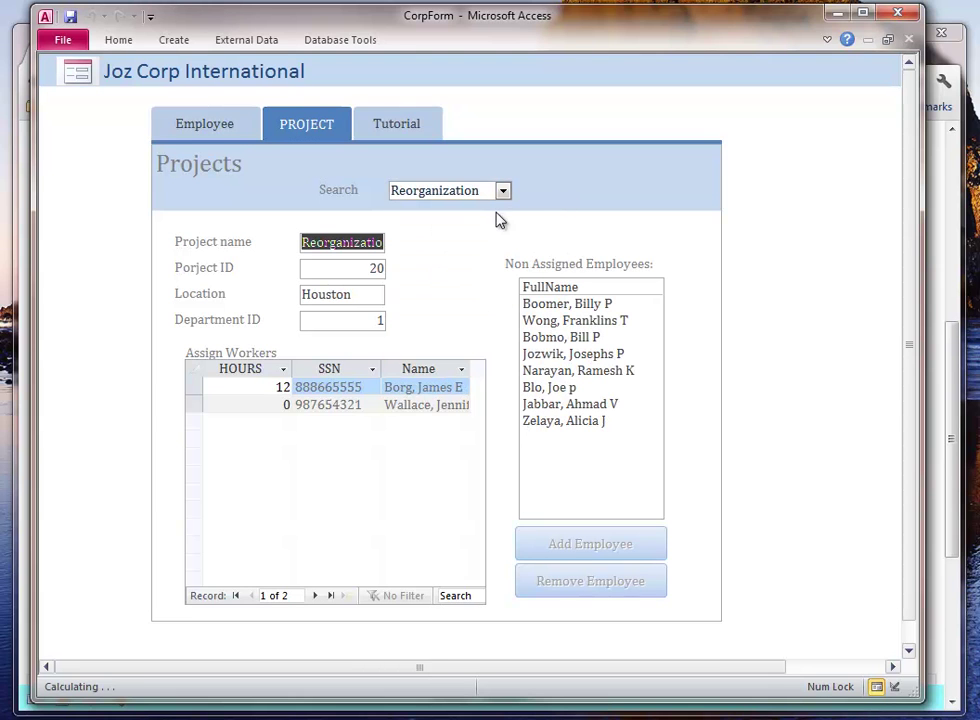
pyautogui.click(438, 399)
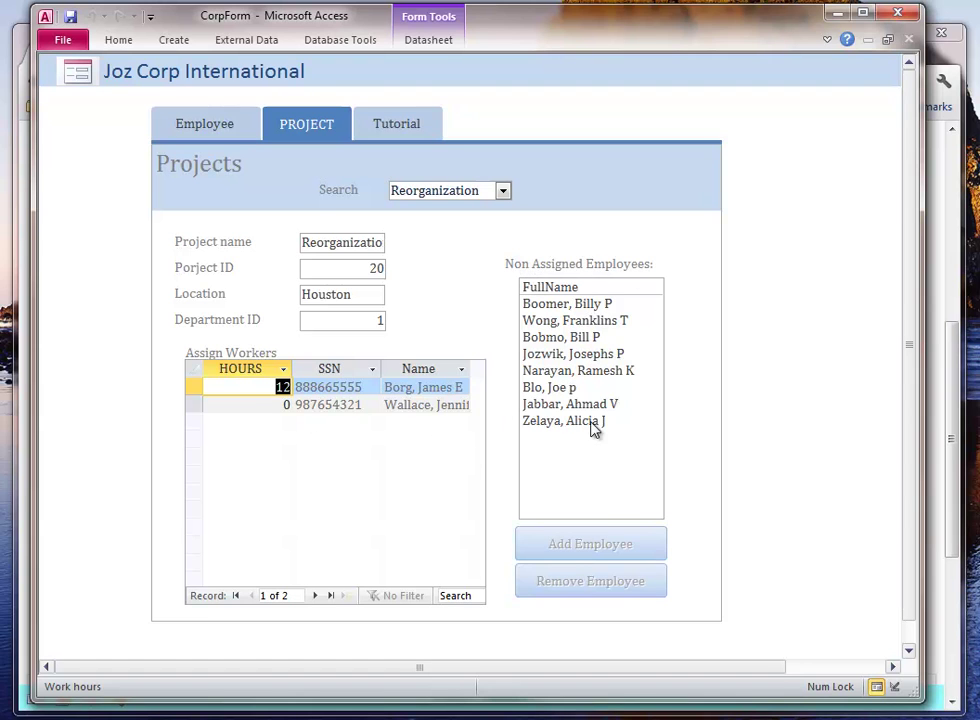
# - Add two Non Assigned Employees to Reorganization, bringing it to four workers
pyautogui.click(551, 353)
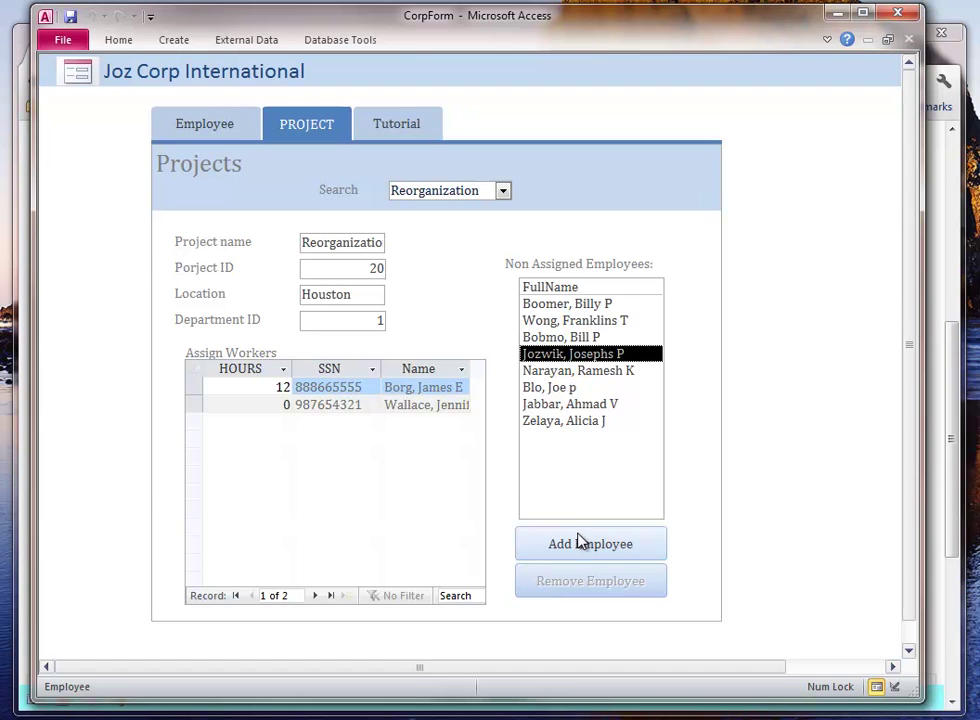
pyautogui.click(583, 541)
pyautogui.click(598, 340)
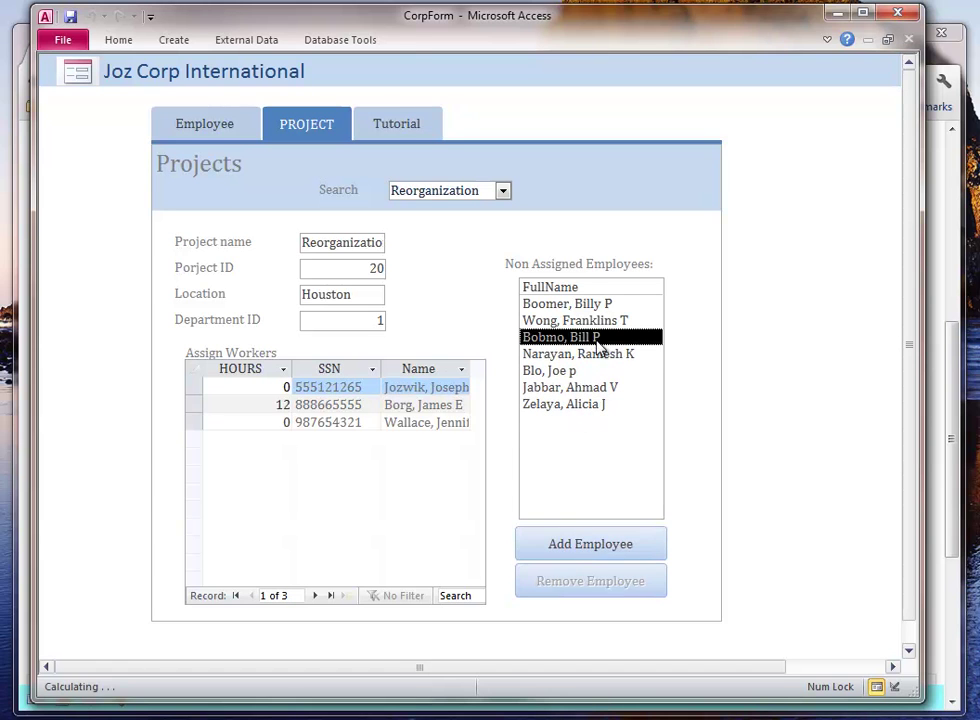
pyautogui.click(591, 558)
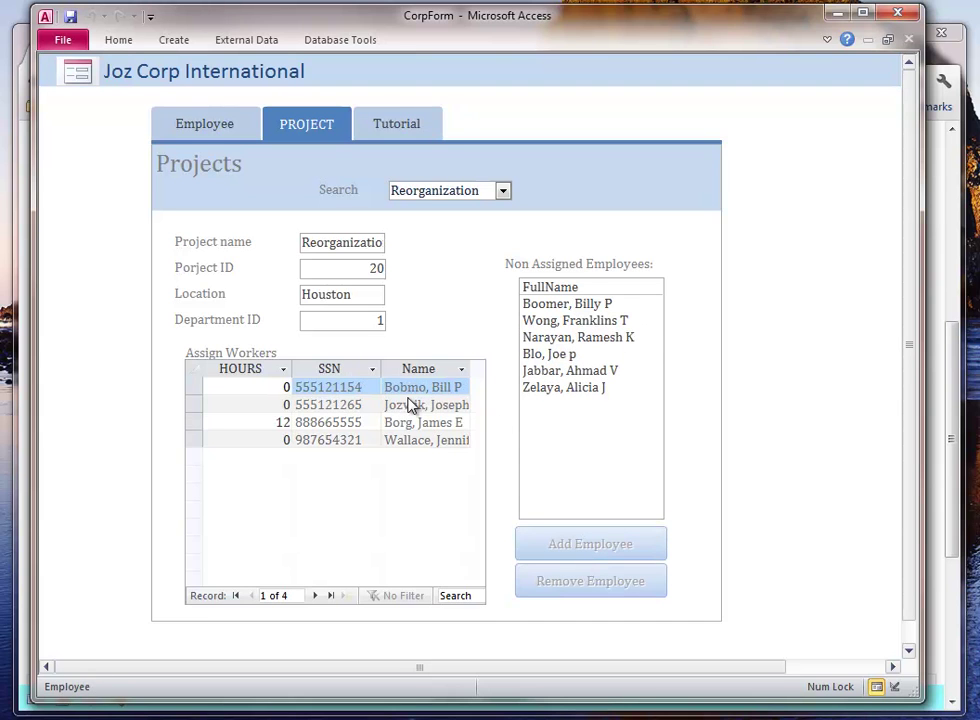
pyautogui.click(410, 426)
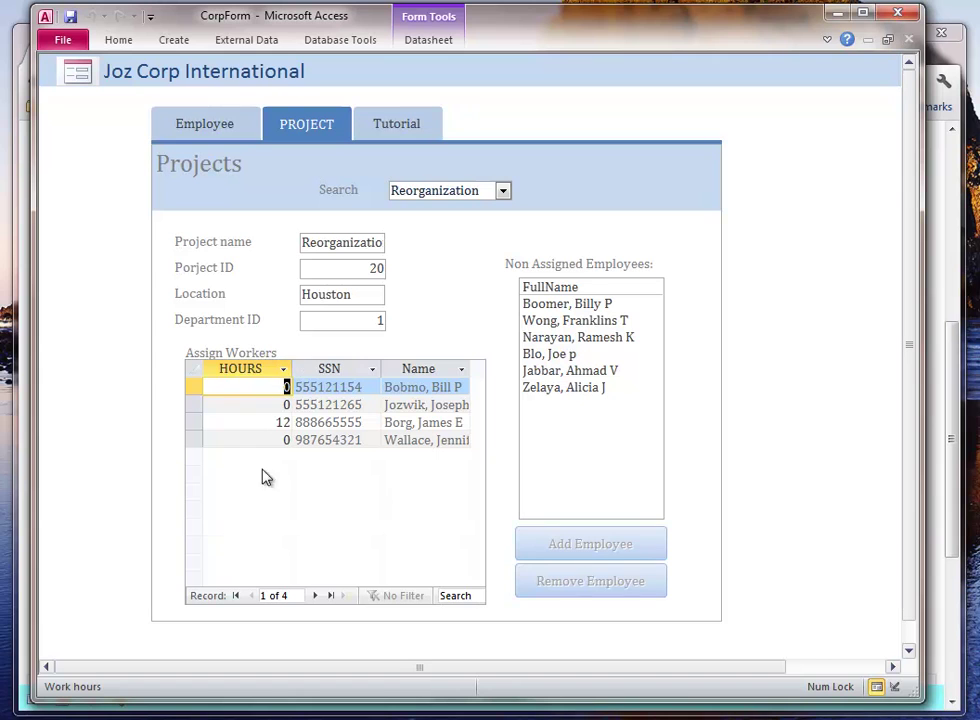
pyautogui.click(235, 389)
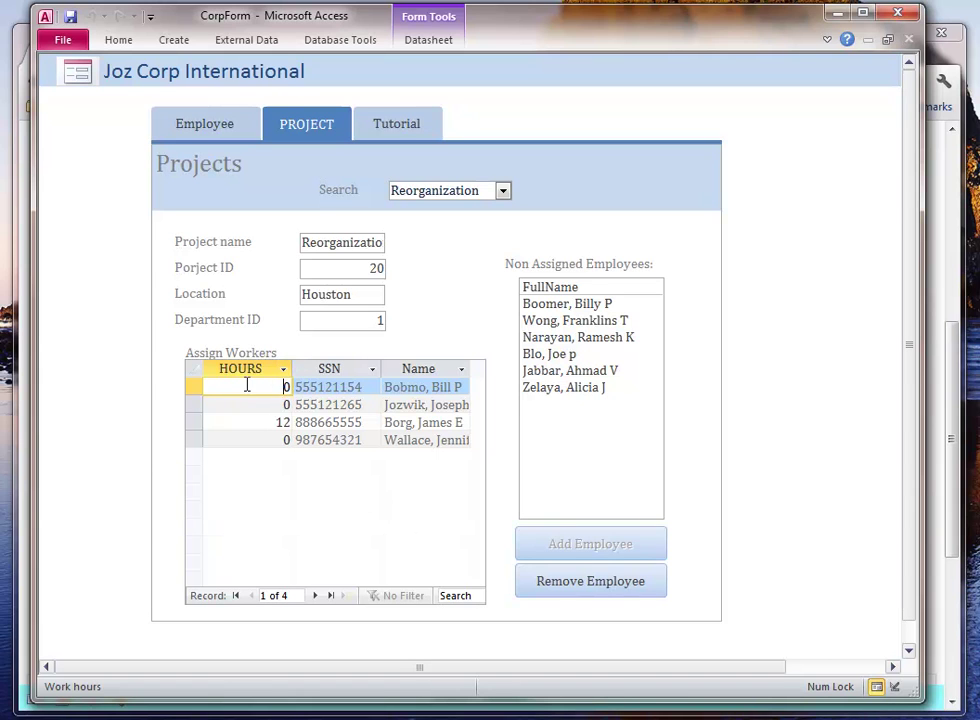
# - Remove both newly added workers from Reorganization, confirming each deletion with Yes
pyautogui.click(566, 592)
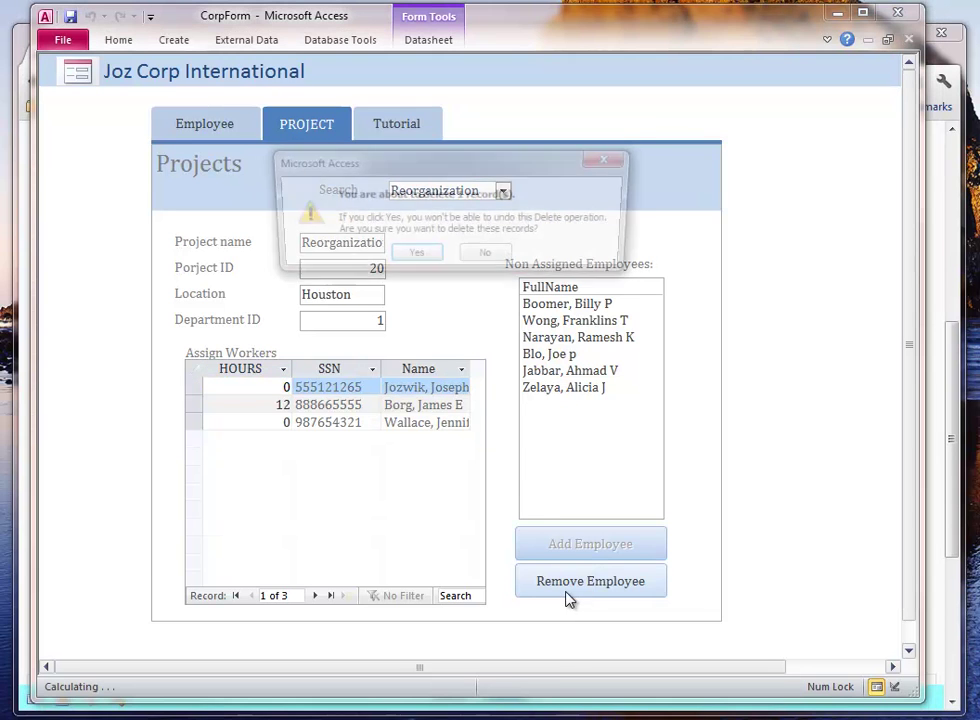
pyautogui.click(415, 262)
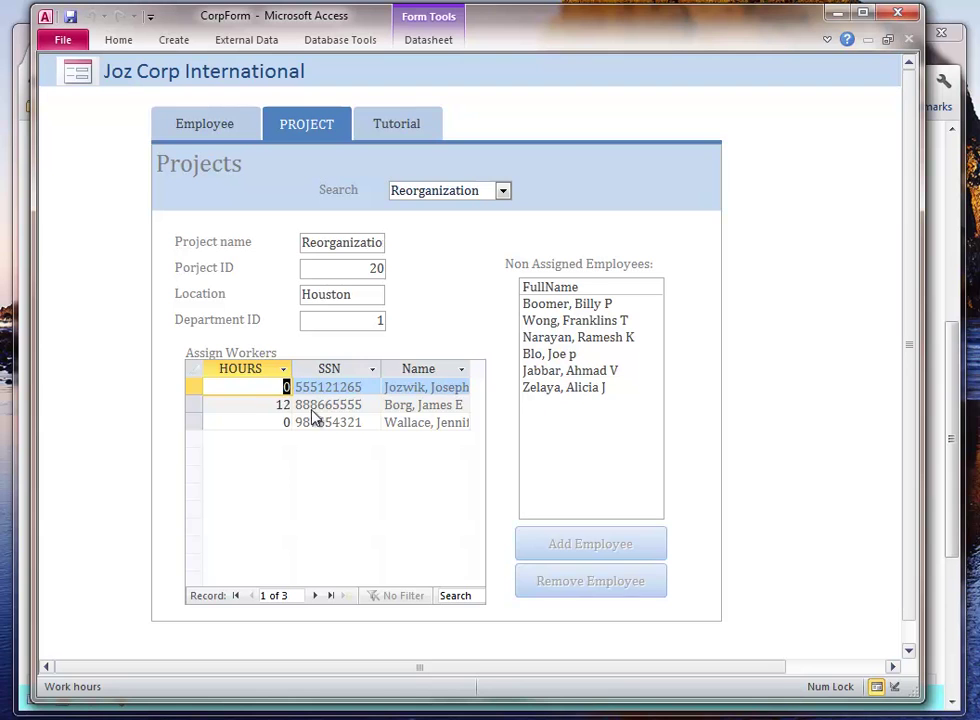
pyautogui.click(260, 387)
pyautogui.click(619, 582)
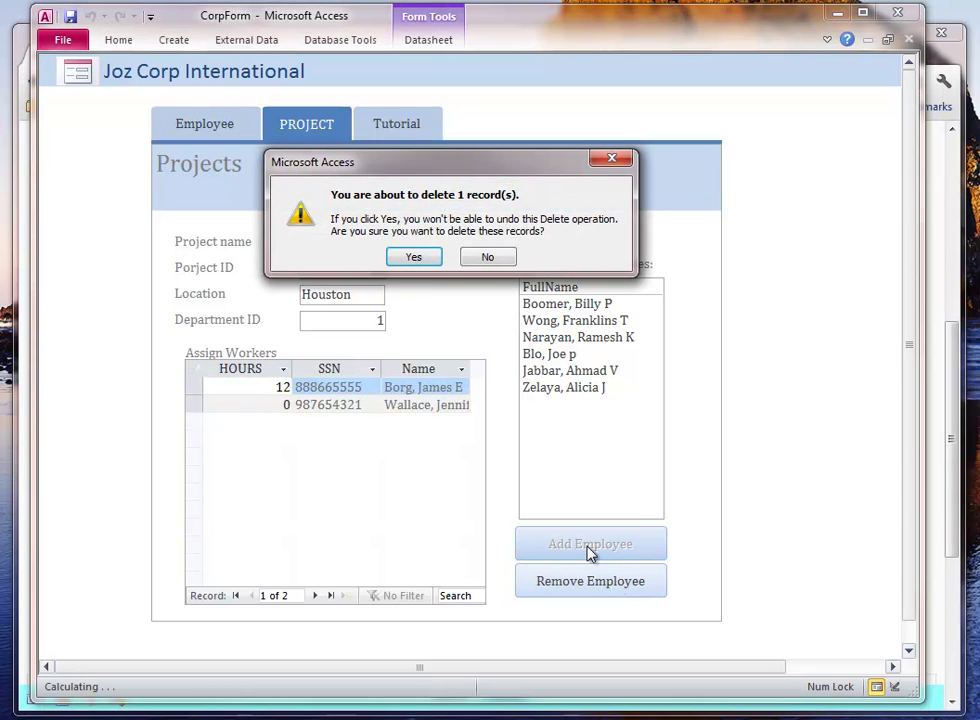
pyautogui.click(414, 256)
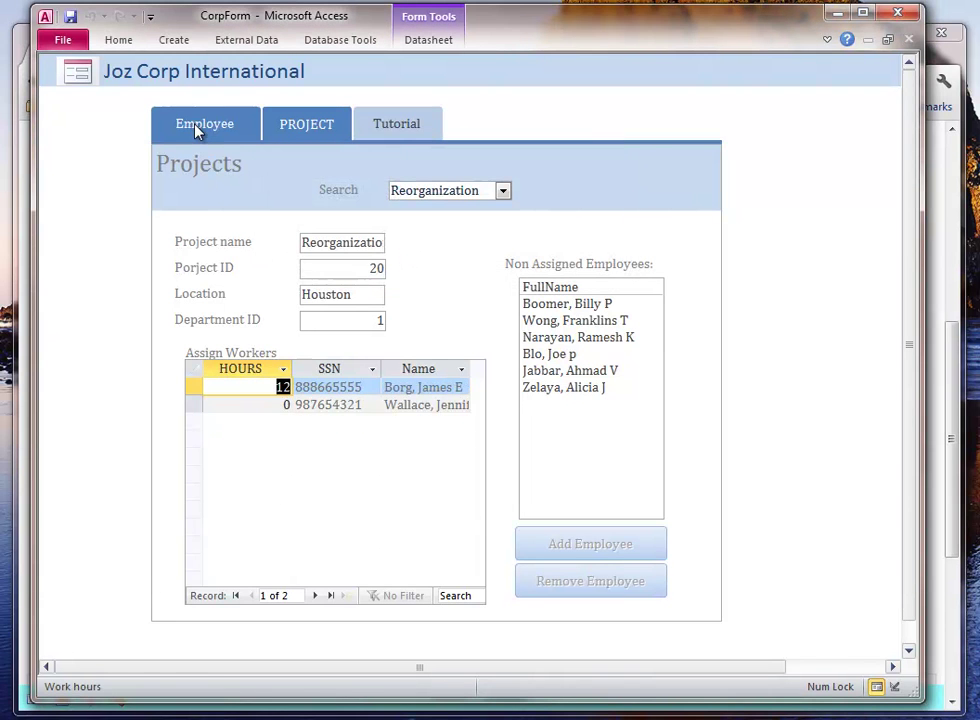
pyautogui.click(193, 126)
# - Look up a previously removed worker in the Last name list, then check the Projects form
pyautogui.click(447, 166)
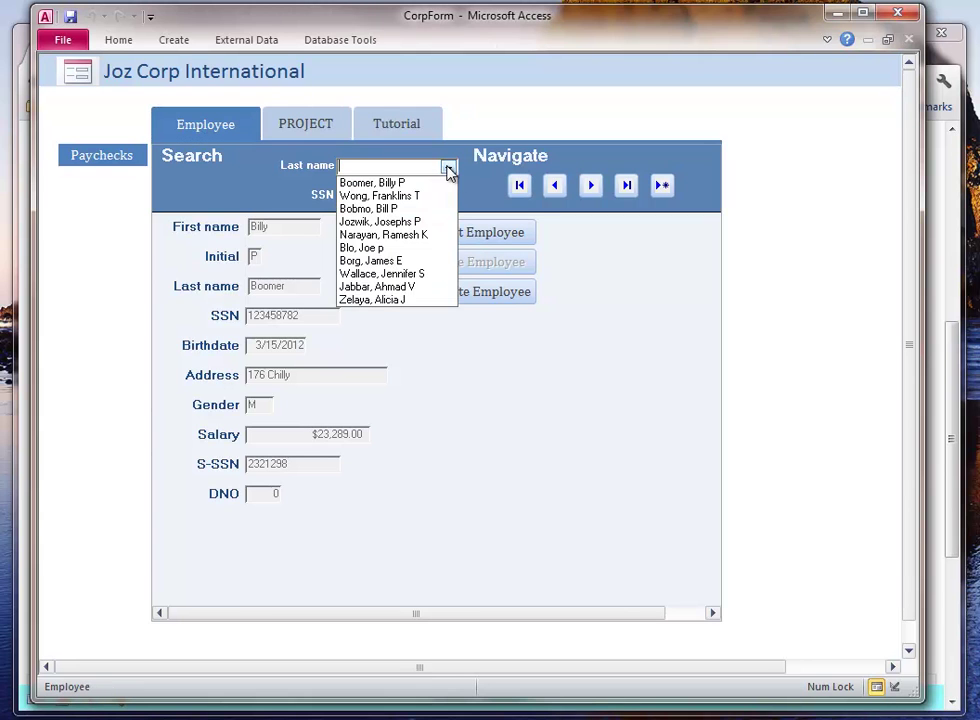
pyautogui.click(390, 221)
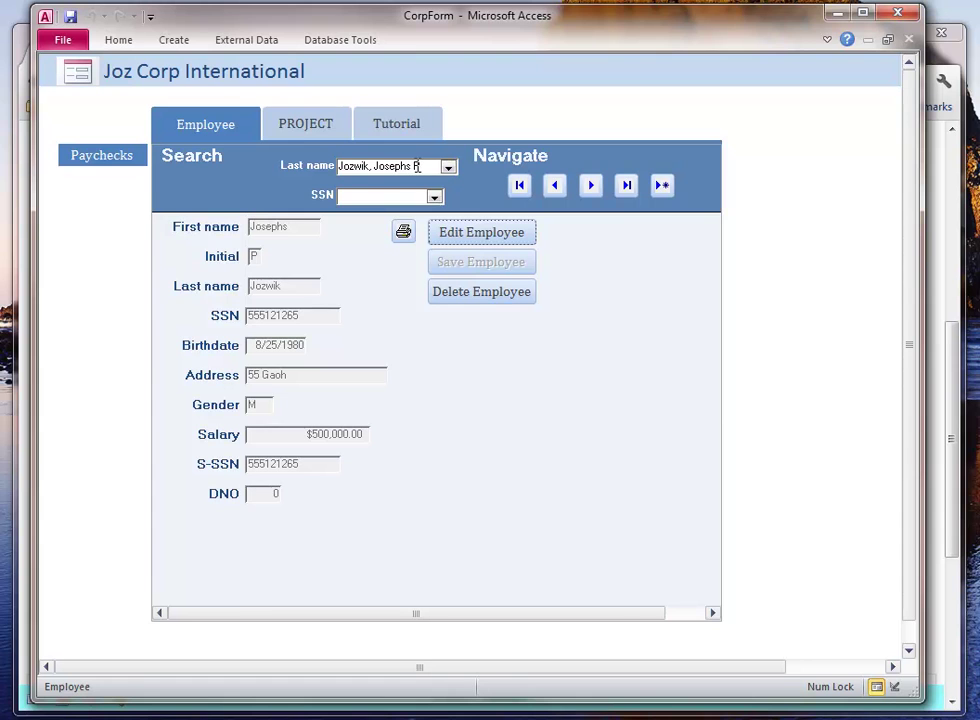
pyautogui.click(448, 167)
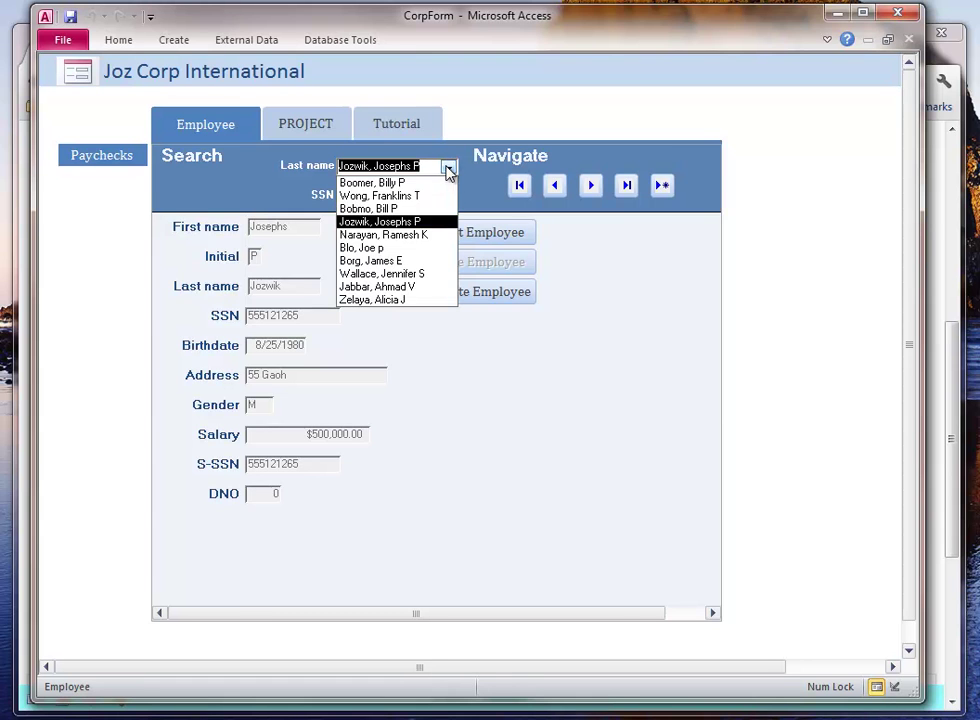
pyautogui.click(302, 126)
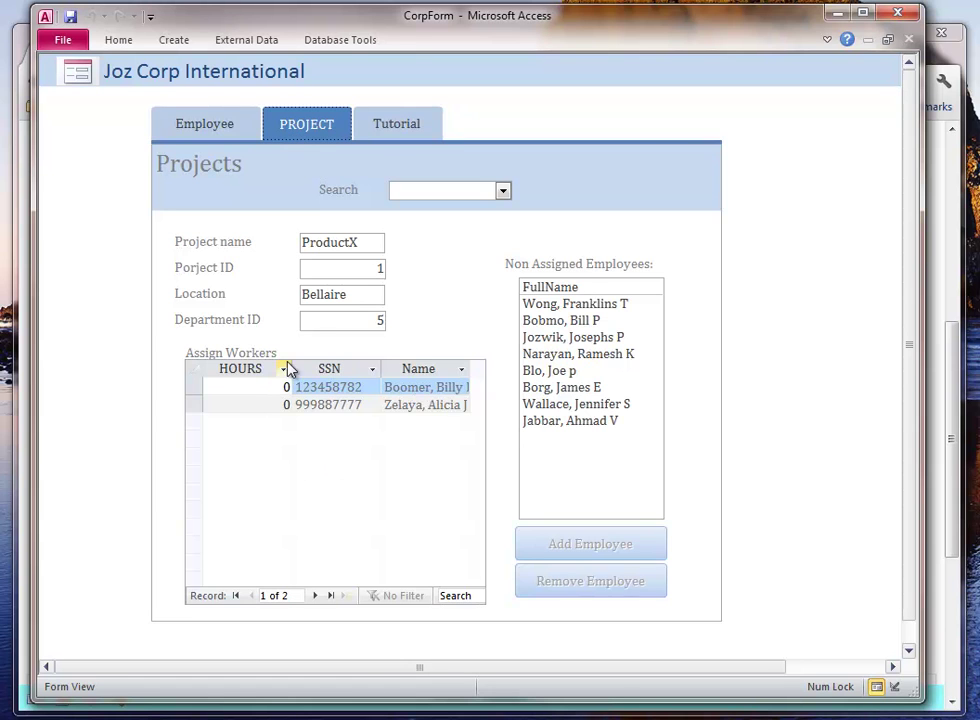
pyautogui.click(212, 128)
# - Delete the first listed employee, confirm the cascading delete, and review ProductX's remaining worker
pyautogui.click(448, 167)
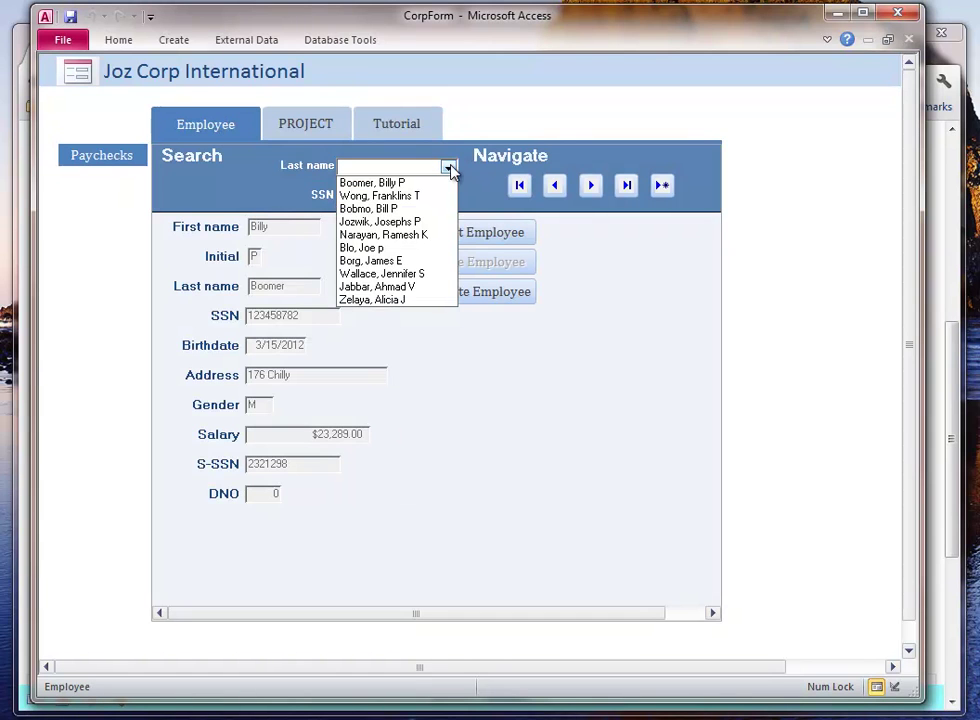
pyautogui.click(434, 184)
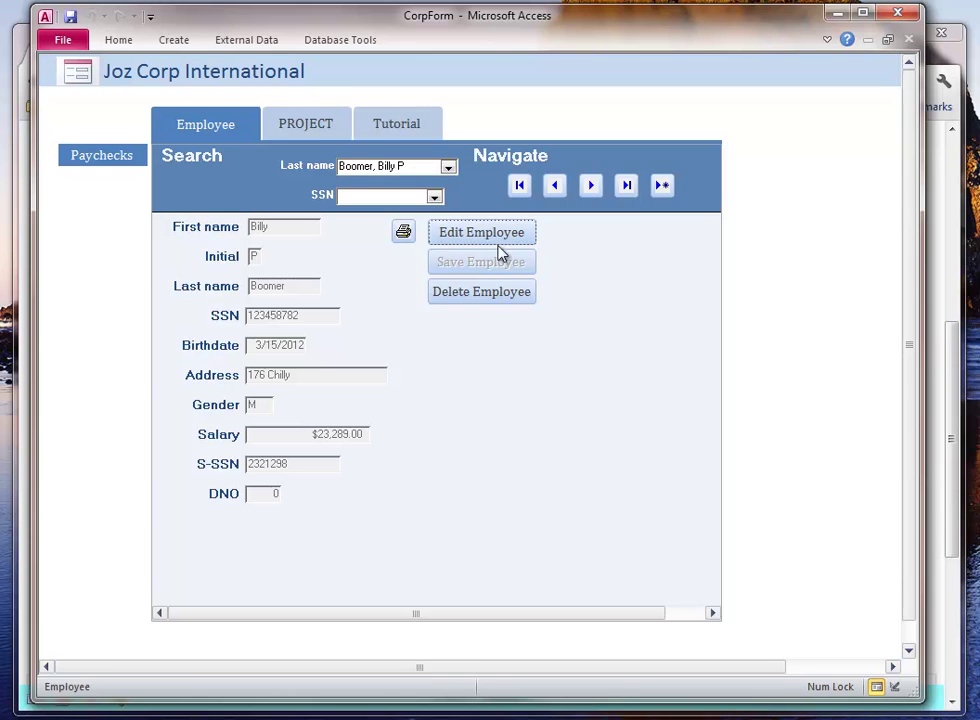
pyautogui.click(480, 292)
pyautogui.click(374, 241)
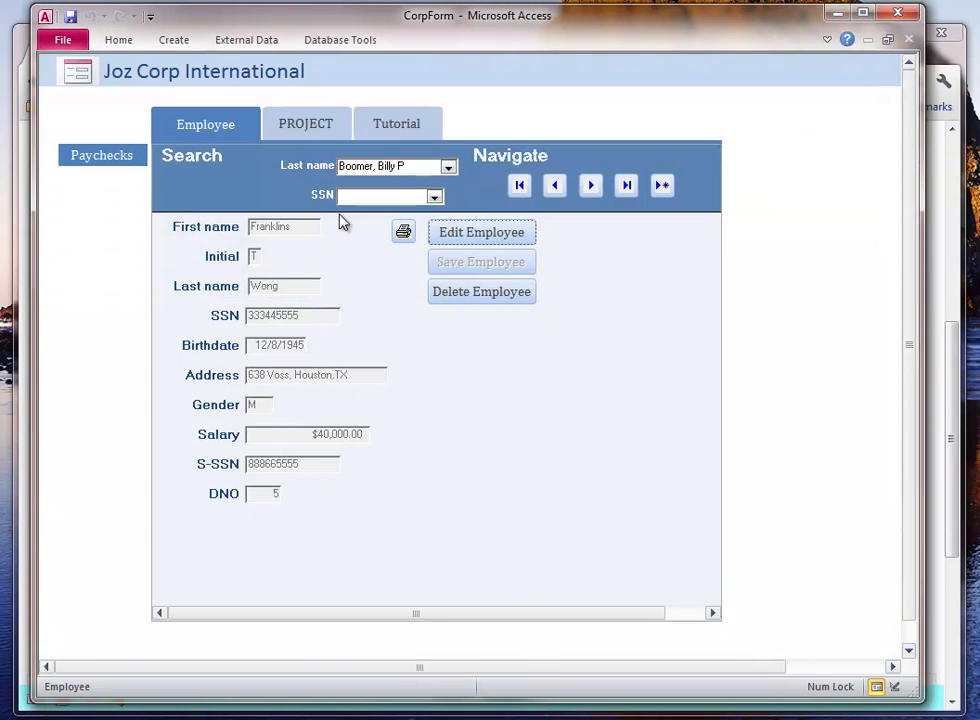
pyautogui.click(305, 124)
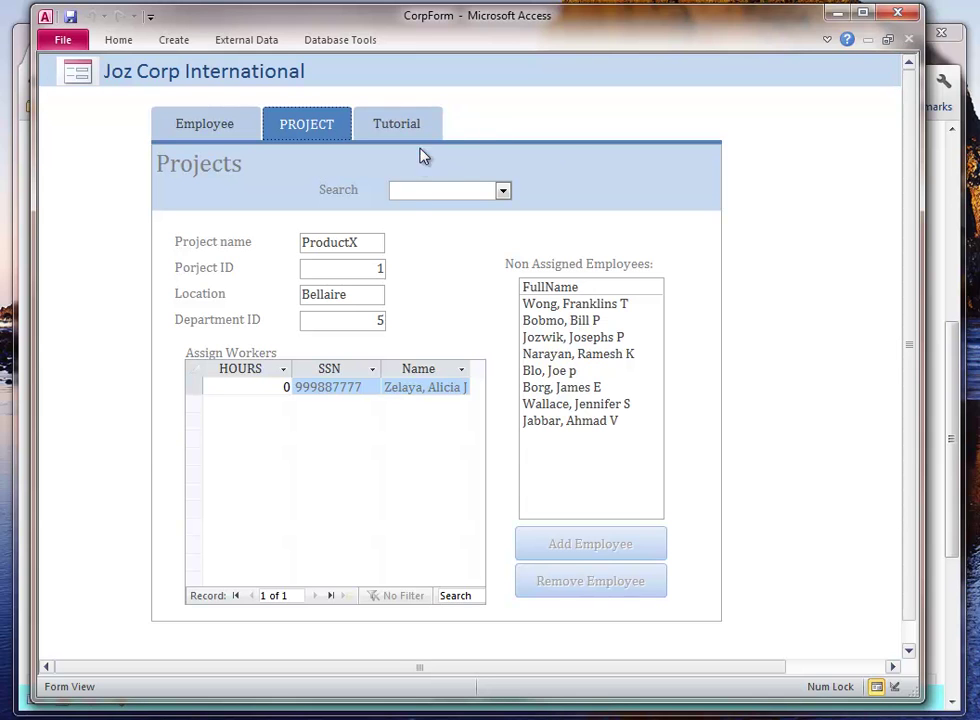
# - Change the remaining ProductX worker's hours from 0 to 12
pyautogui.click(586, 421)
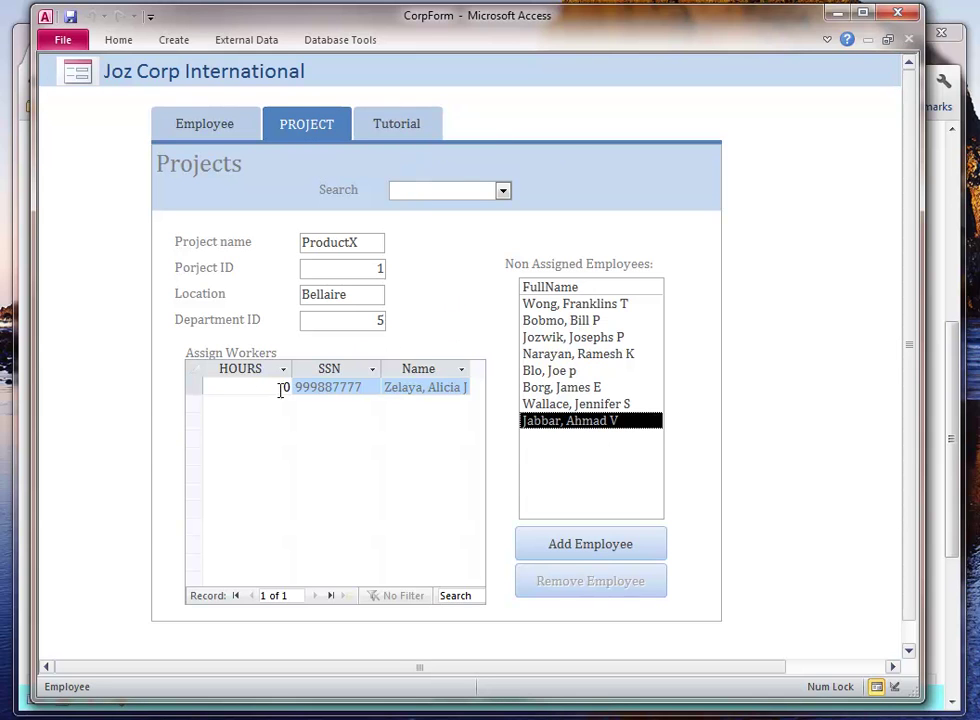
pyautogui.click(249, 387)
pyautogui.moveTo(282, 388); pyautogui.dragTo(290, 385)
pyautogui.write('12')
pyautogui.press('Tab')
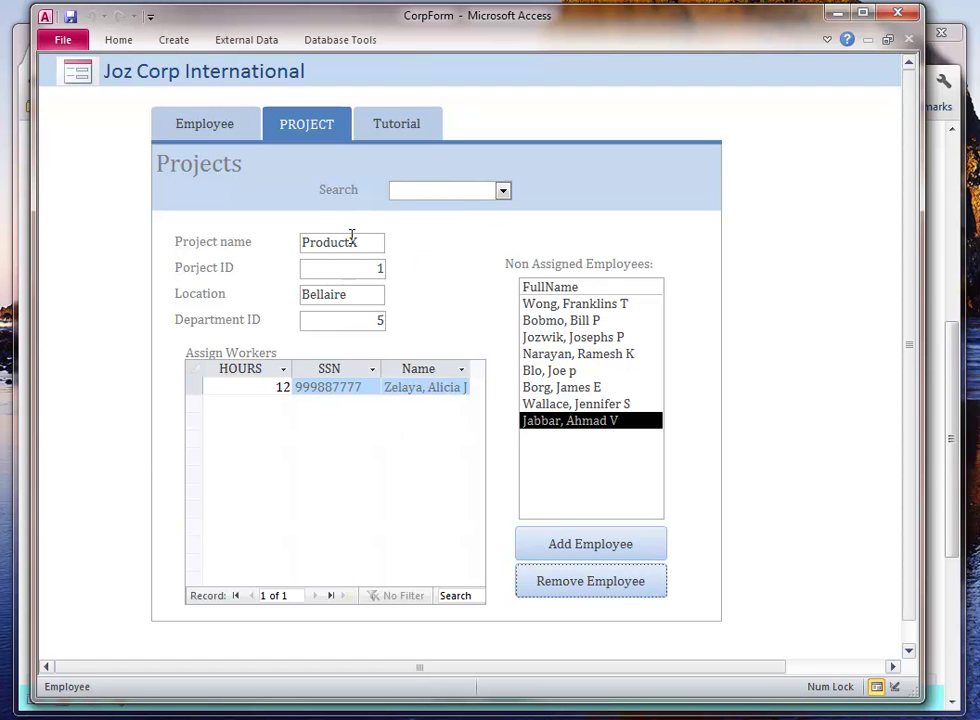
# - Review the Computerization project at its Stafford location, then go back to the Employee form
pyautogui.click(503, 191)
pyautogui.click(446, 260)
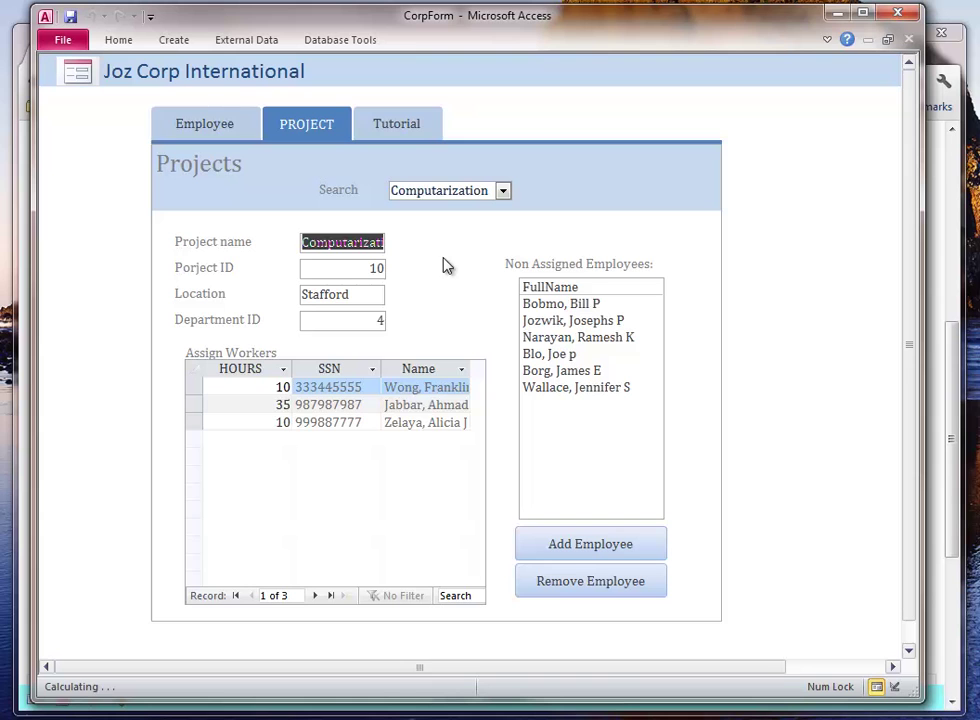
pyautogui.click(348, 294)
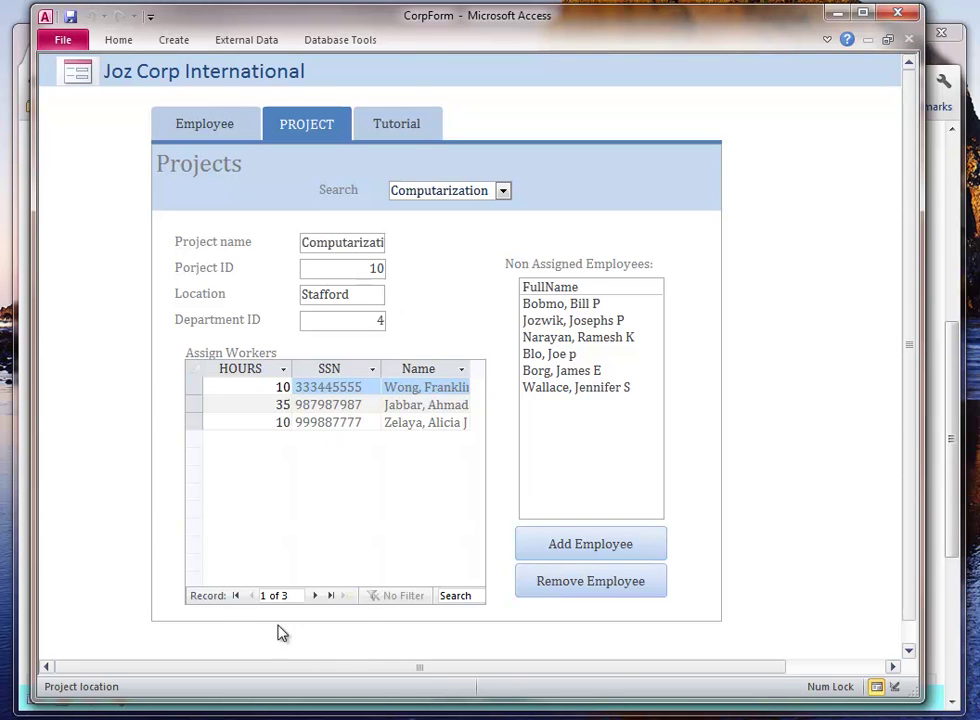
pyautogui.click(201, 128)
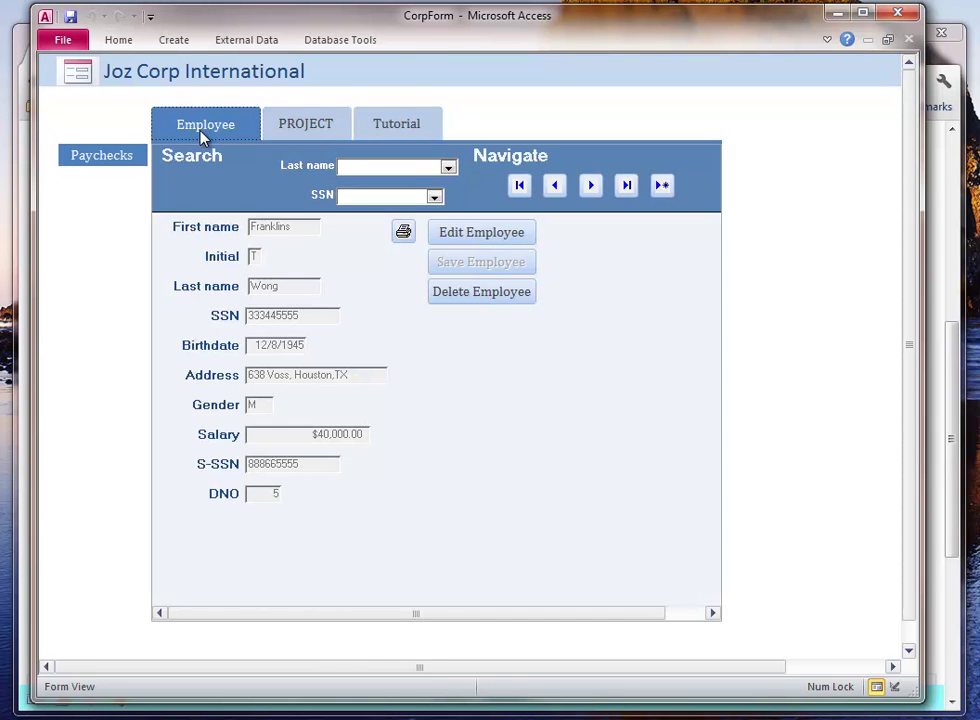
# - Generate the PayChecks report with a check dated 3/27/2012 for each employee
pyautogui.click(96, 155)
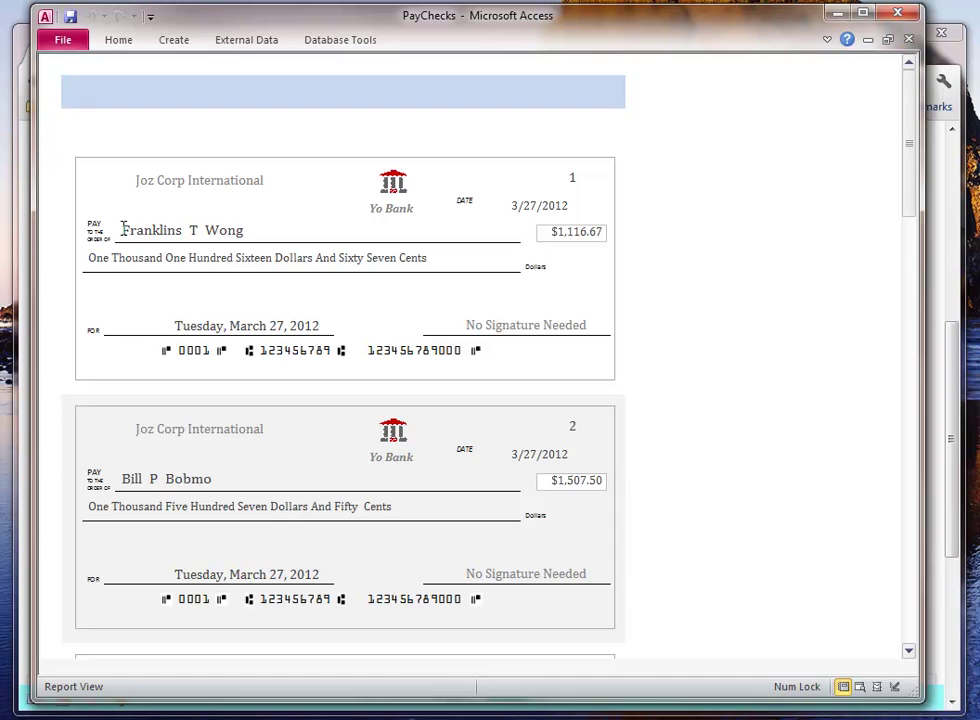
# - Highlight the first check's payee name, written-out amount and dollar amount
pyautogui.moveTo(232, 230); pyautogui.dragTo(124, 229)
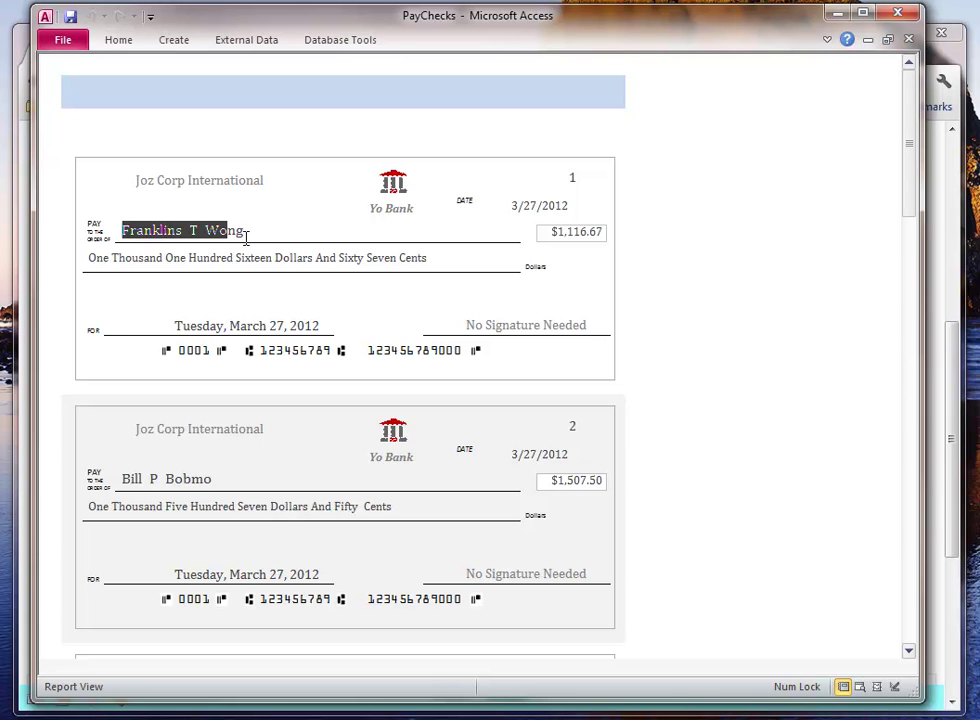
pyautogui.click(222, 259)
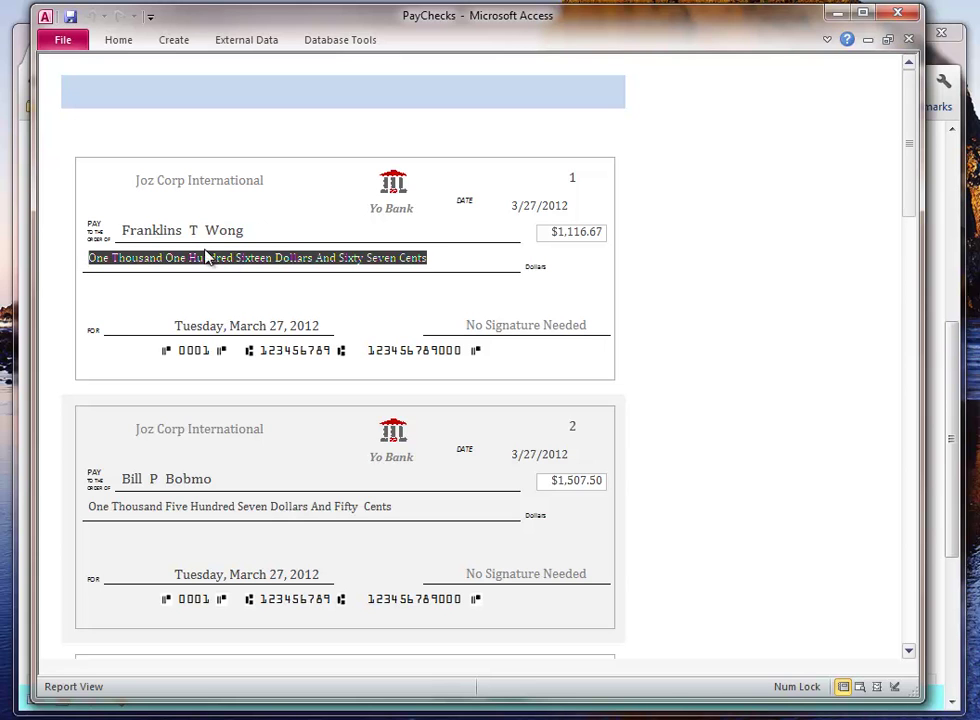
pyautogui.moveTo(131, 231)
pyautogui.mouseDown()
pyautogui.moveTo(277, 218)
pyautogui.moveTo(145, 230)
pyautogui.mouseUp()
pyautogui.moveTo(554, 231)
pyautogui.mouseDown()
pyautogui.moveTo(598, 229)
pyautogui.moveTo(561, 226)
pyautogui.mouseUp()
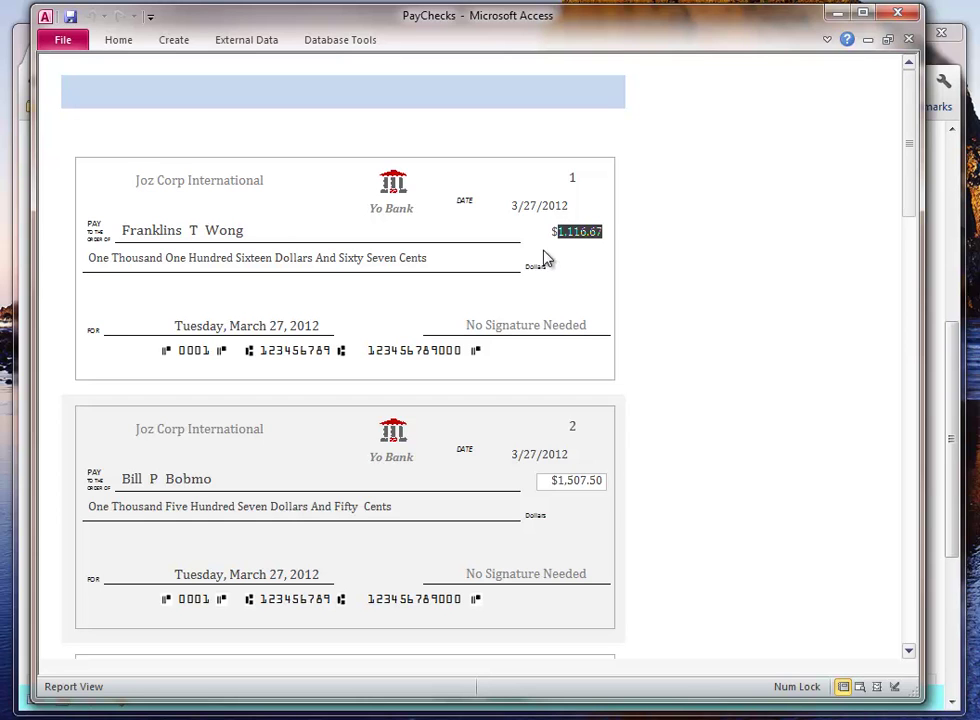
# - Highlight the second check's dates and amounts, then switch the report to Design View
pyautogui.moveTo(518, 454); pyautogui.dragTo(550, 454)
pyautogui.moveTo(218, 575); pyautogui.dragTo(318, 565)
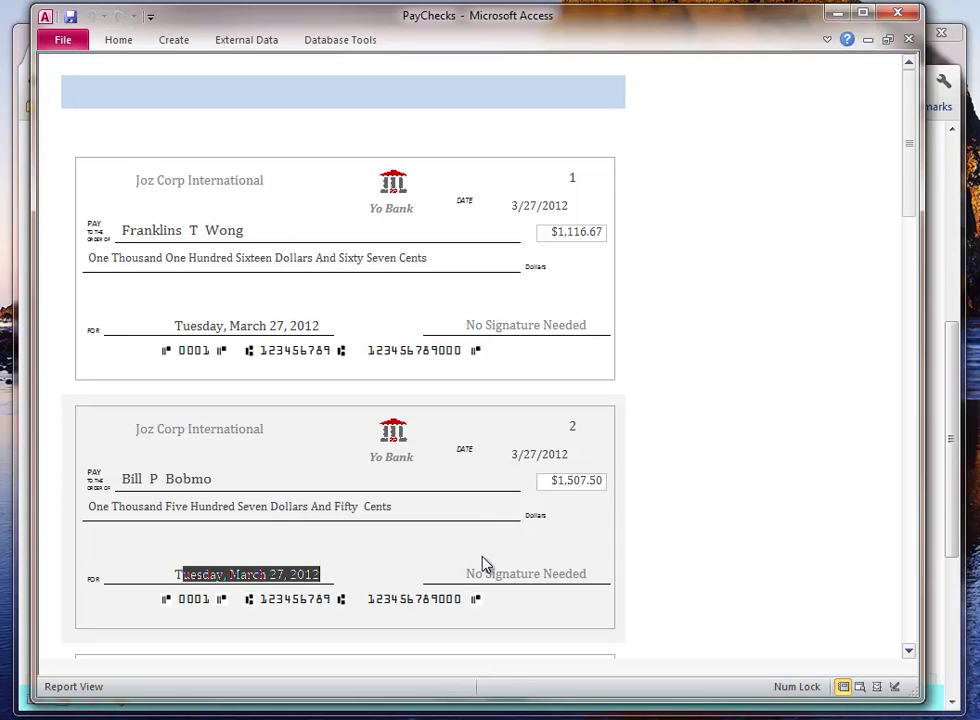
pyautogui.moveTo(551, 481); pyautogui.dragTo(599, 480)
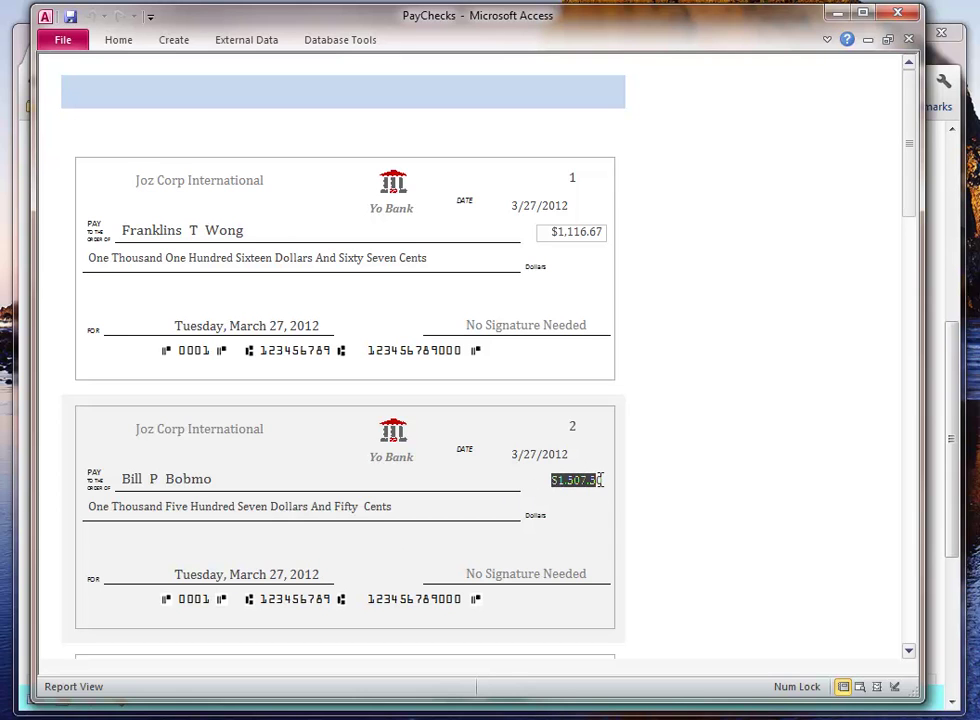
pyautogui.click(565, 482)
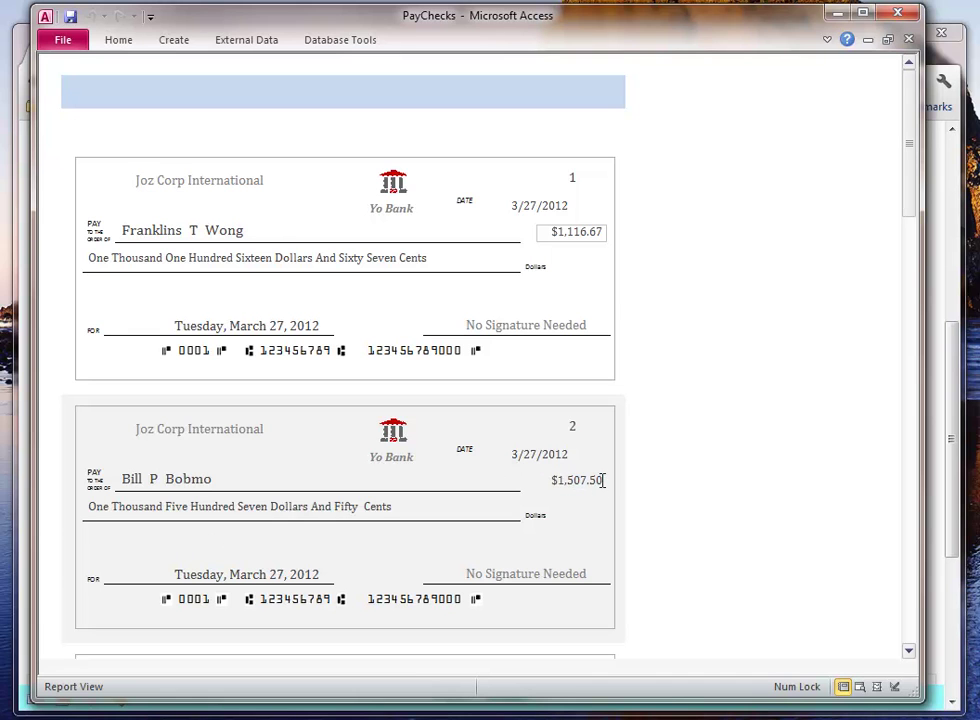
pyautogui.moveTo(418, 502); pyautogui.dragTo(172, 507)
pyautogui.click(102, 510)
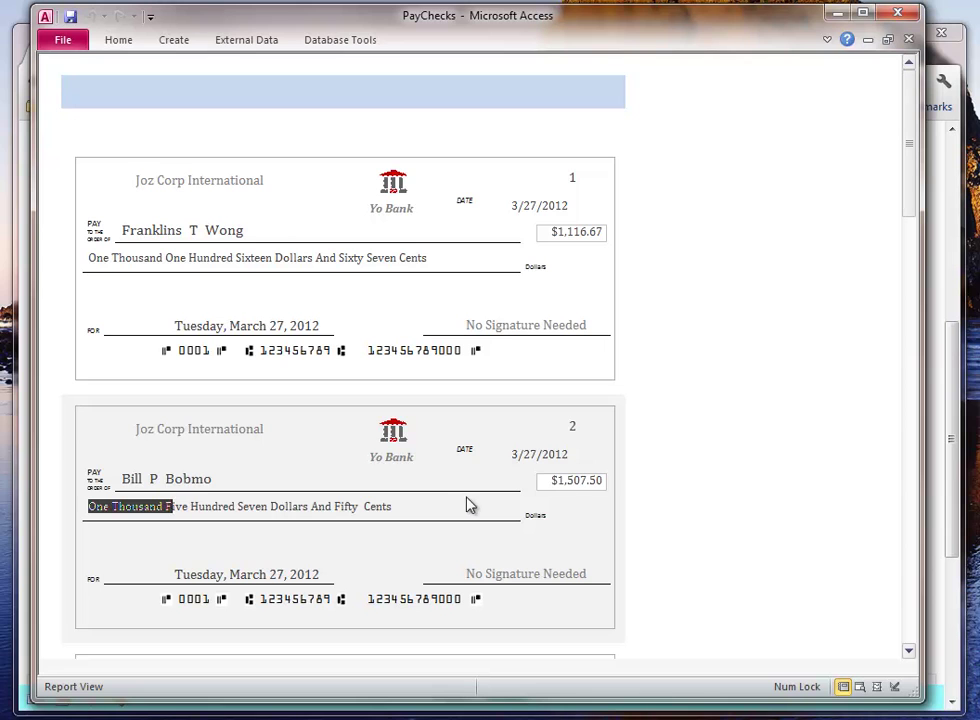
pyautogui.moveTo(553, 481); pyautogui.dragTo(617, 477)
pyautogui.moveTo(445, 509); pyautogui.dragTo(96, 508)
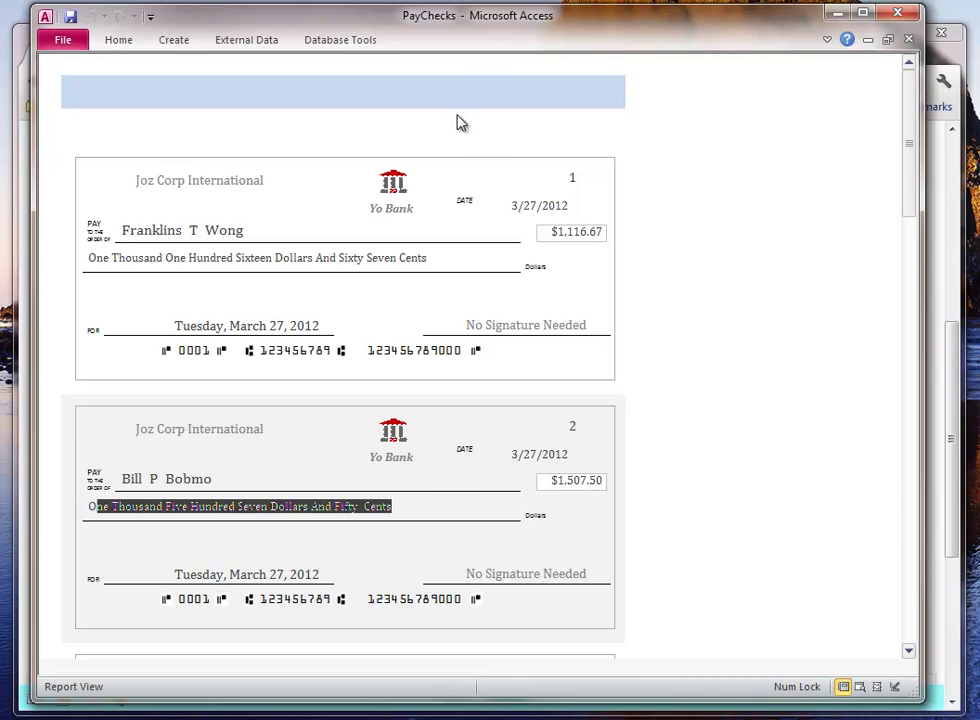
pyautogui.click(877, 686)
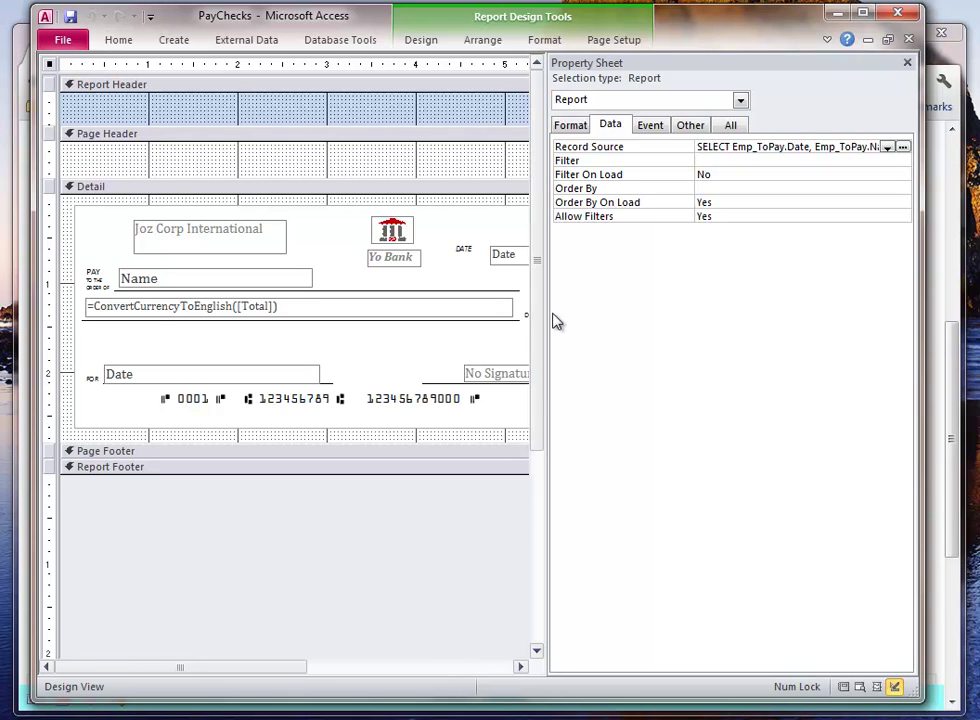
# - Inspect the record source query, widen the design area, and select the amount-in-words box
pyautogui.click(727, 147)
pyautogui.moveTo(734, 147); pyautogui.dragTo(842, 147)
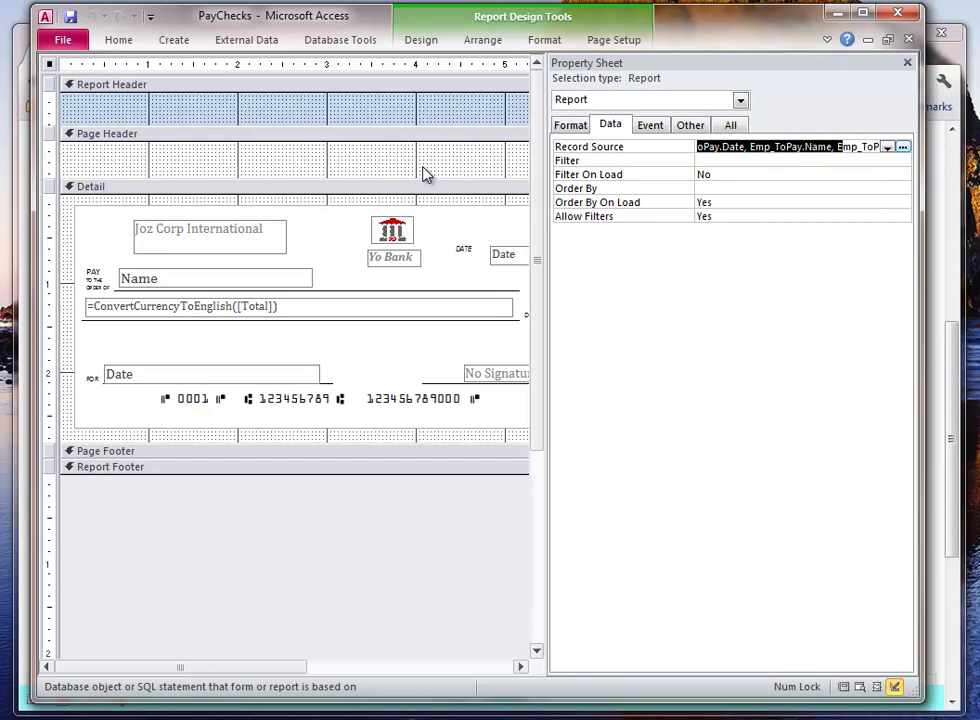
pyautogui.moveTo(548, 341); pyautogui.dragTo(703, 330)
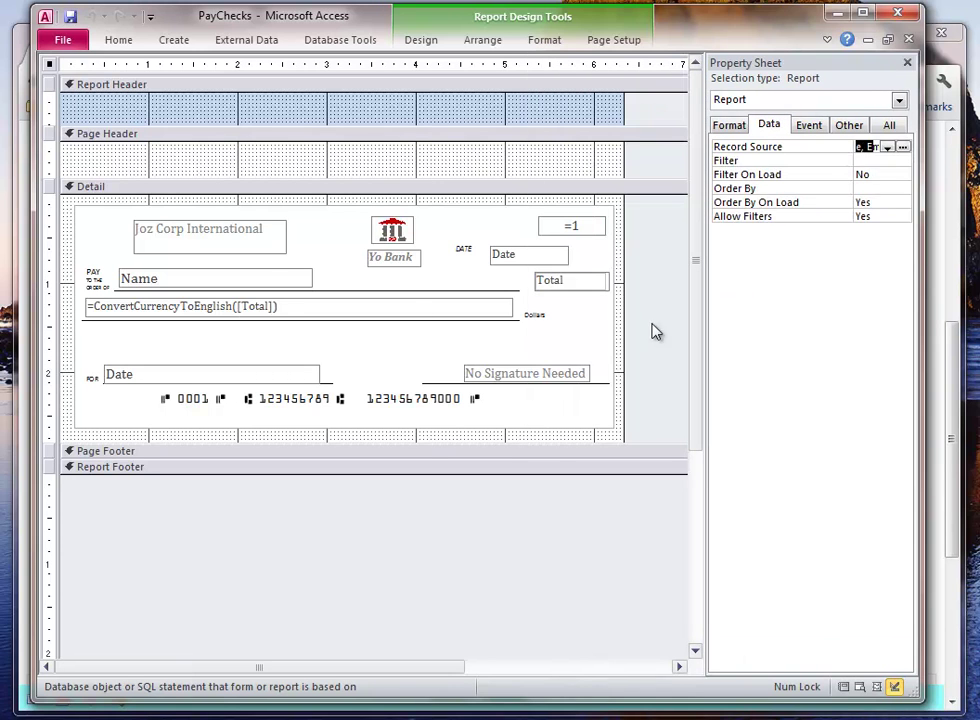
pyautogui.click(213, 310)
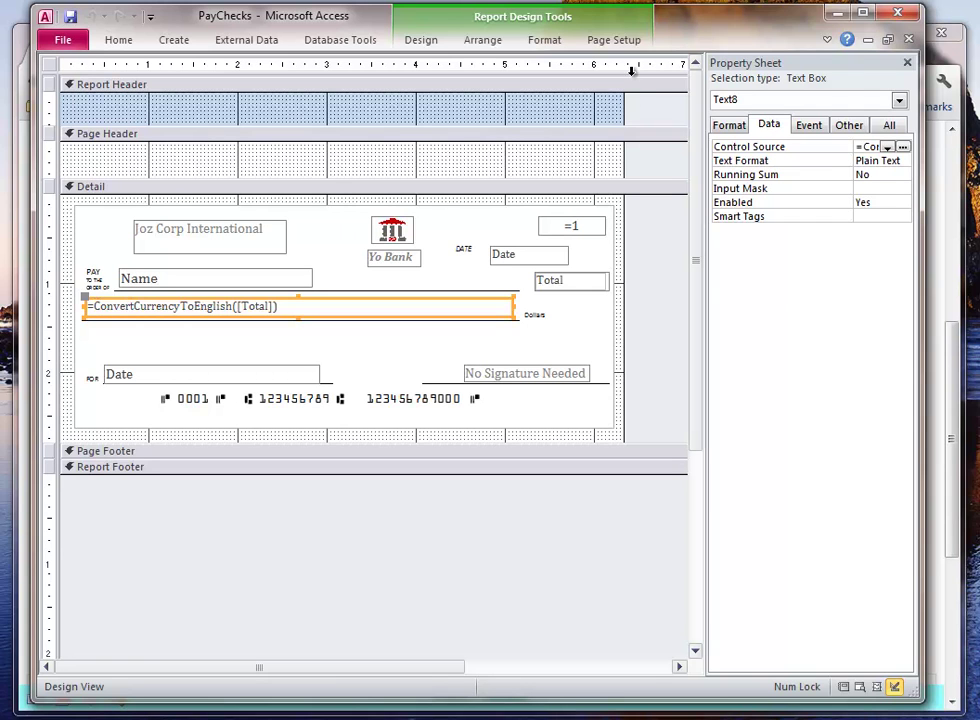
# - Start Convert Report's Macros, cancel it, and browse the Arrange and Format commands
pyautogui.click(430, 42)
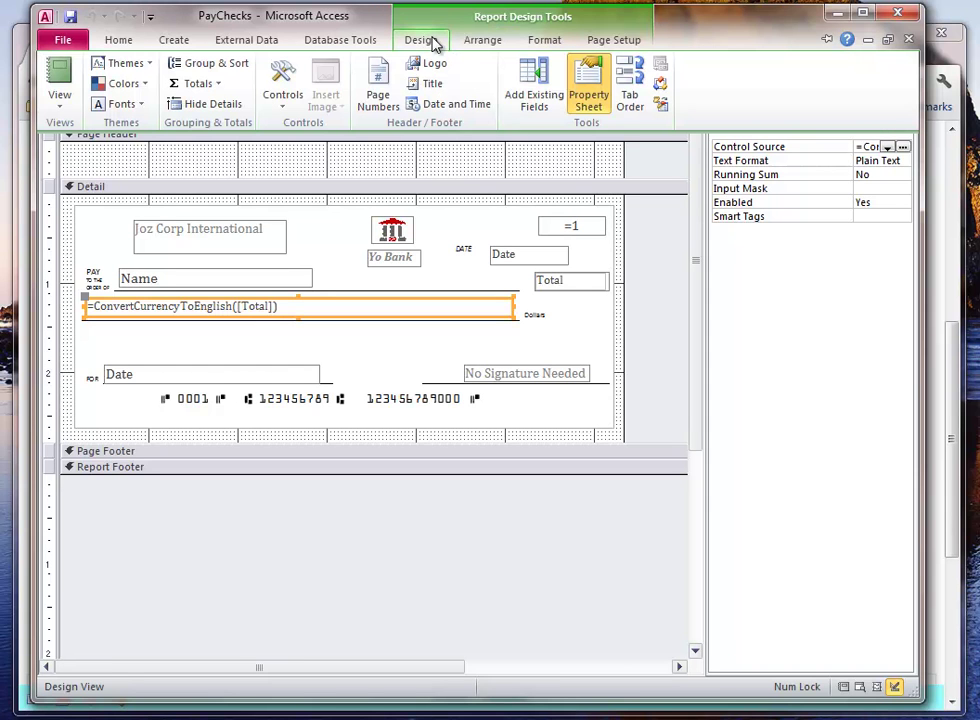
pyautogui.click(660, 105)
pyautogui.click(591, 279)
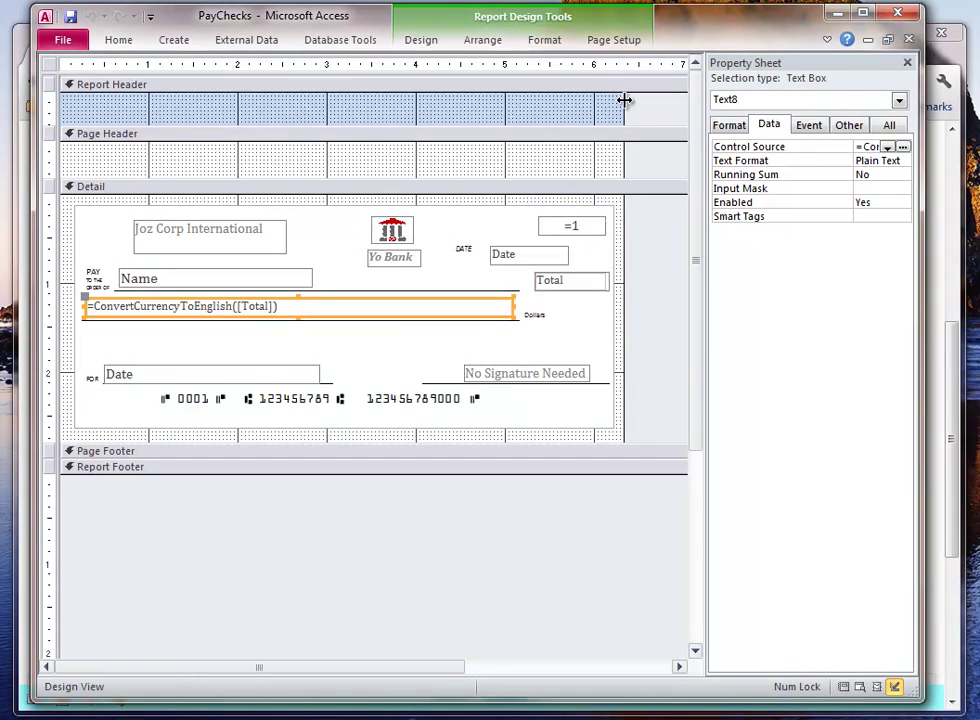
pyautogui.click(480, 40)
pyautogui.click(549, 41)
pyautogui.click(434, 41)
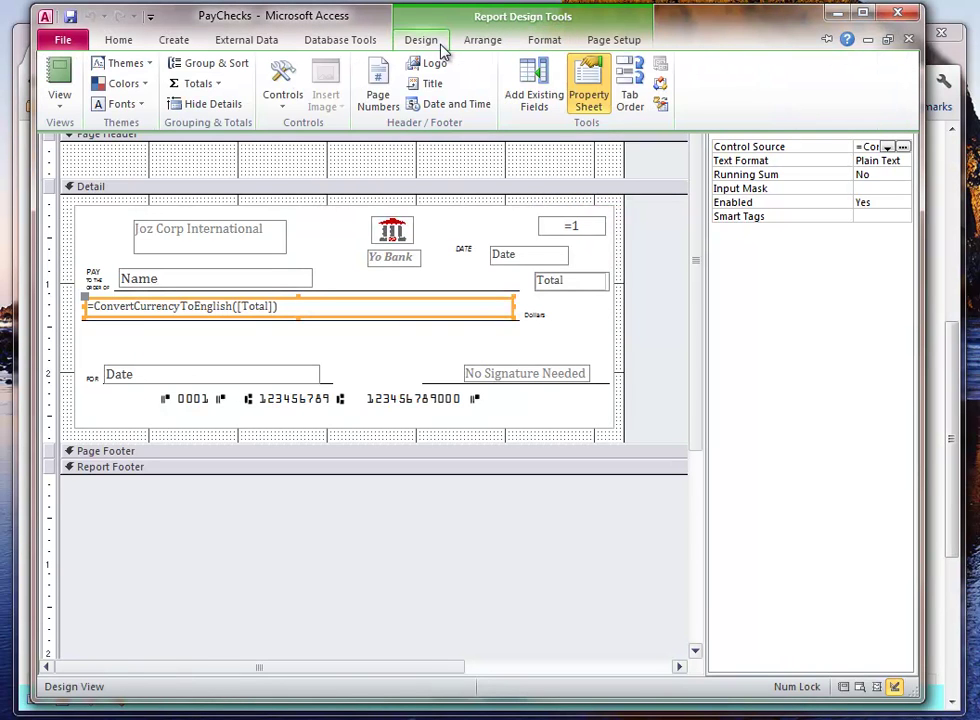
pyautogui.click(660, 88)
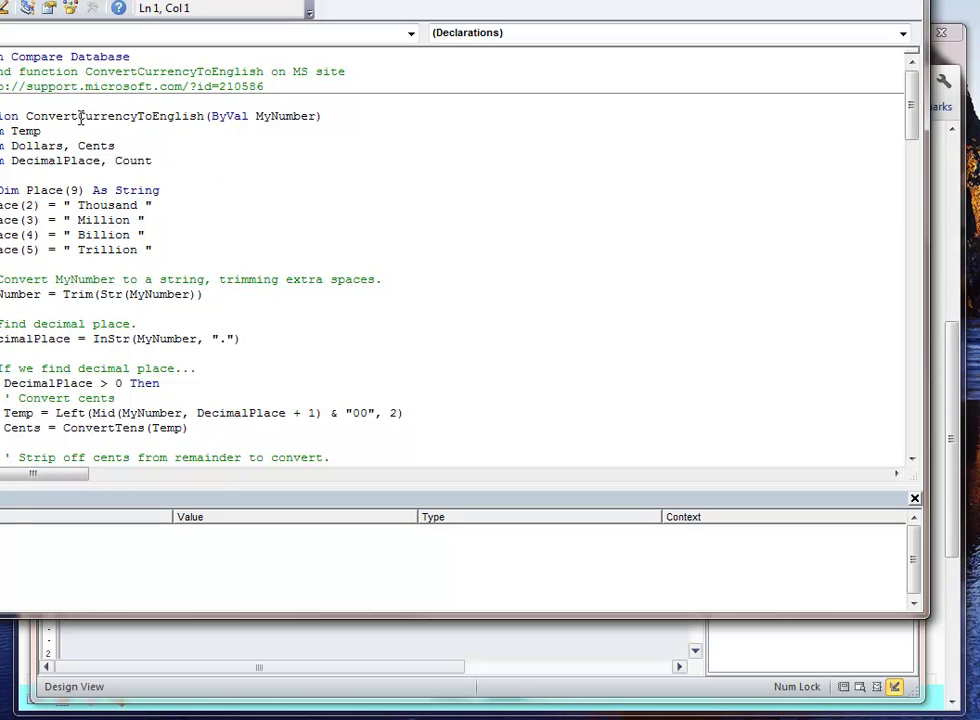
pyautogui.moveTo(262, 87); pyautogui.dragTo(1, 87)
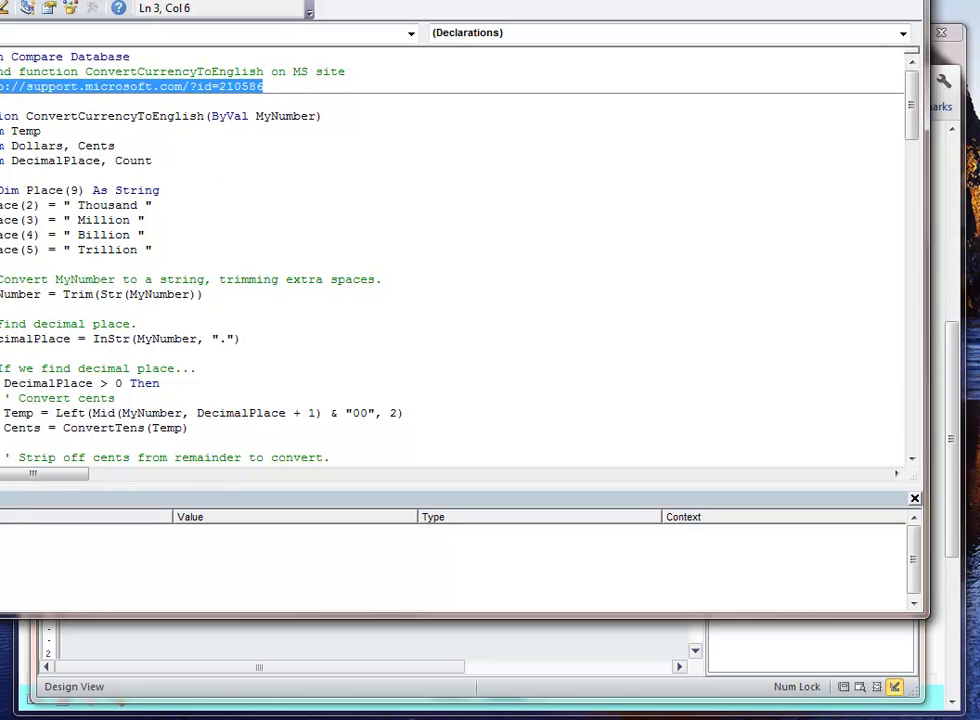
pyautogui.click(81, 116)
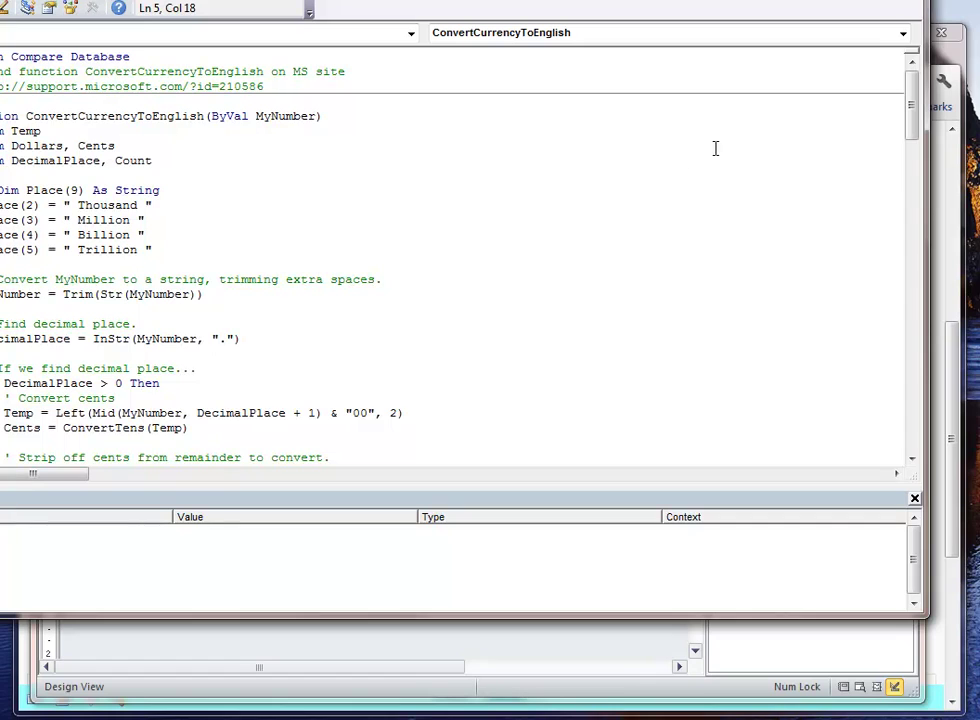
pyautogui.moveTo(911, 115); pyautogui.dragTo(975, 470)
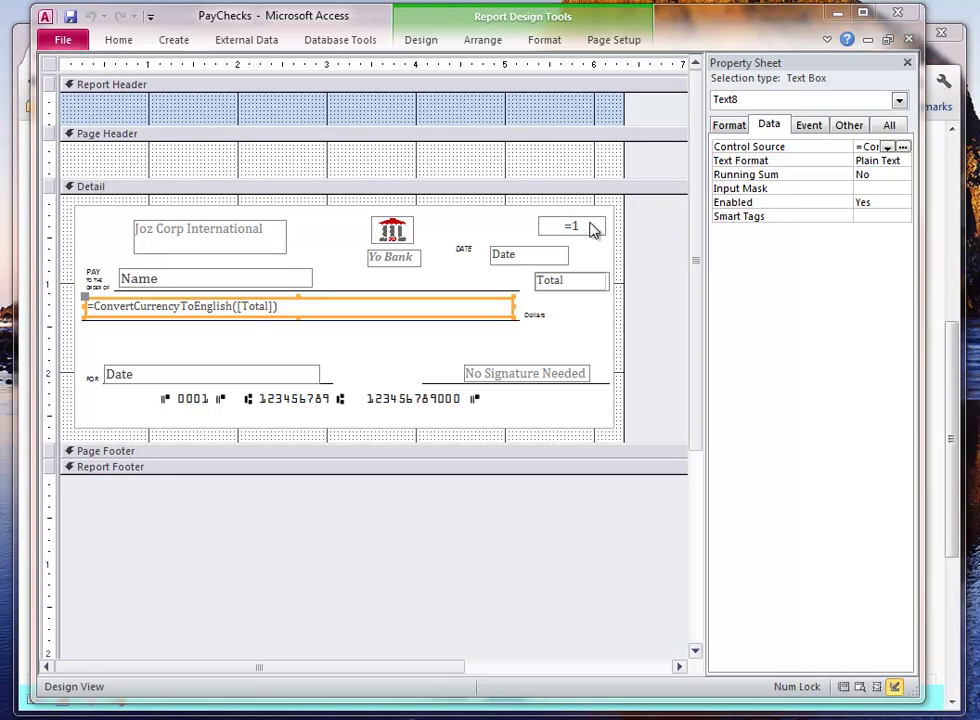
# - Inspect the =1 check number box's Running Sum setting and the Name text box
pyautogui.click(557, 224)
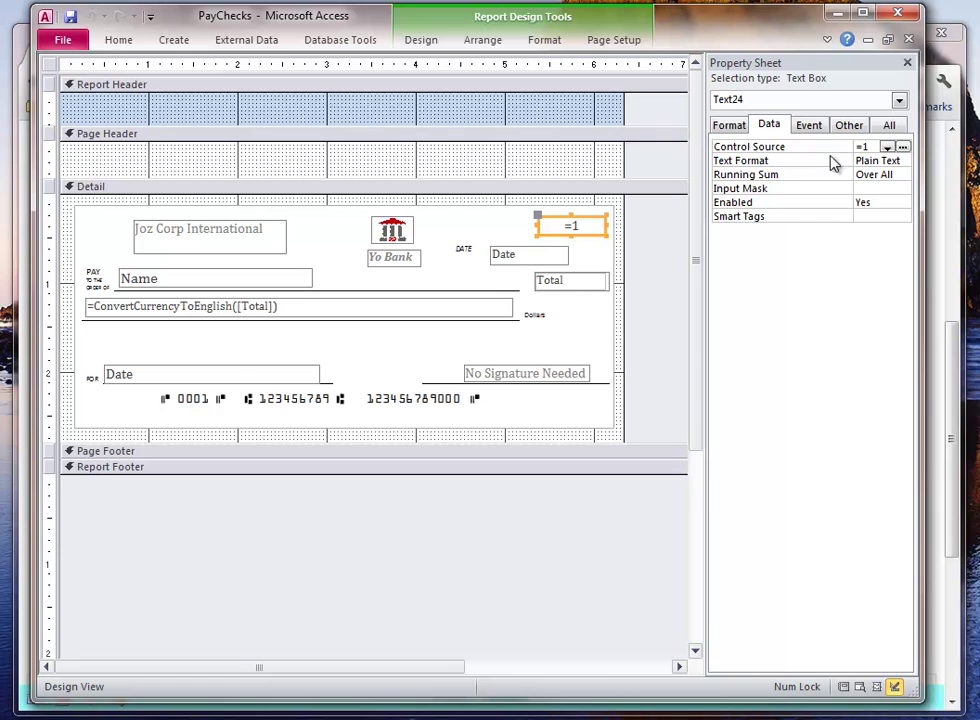
pyautogui.click(727, 178)
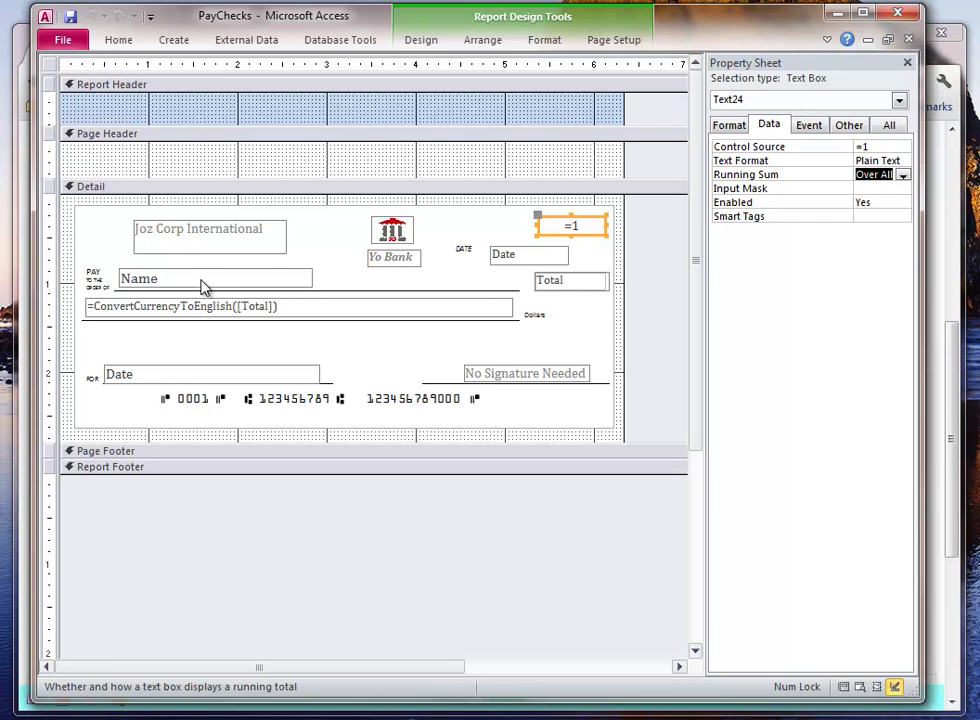
pyautogui.click(200, 281)
pyautogui.click(131, 278)
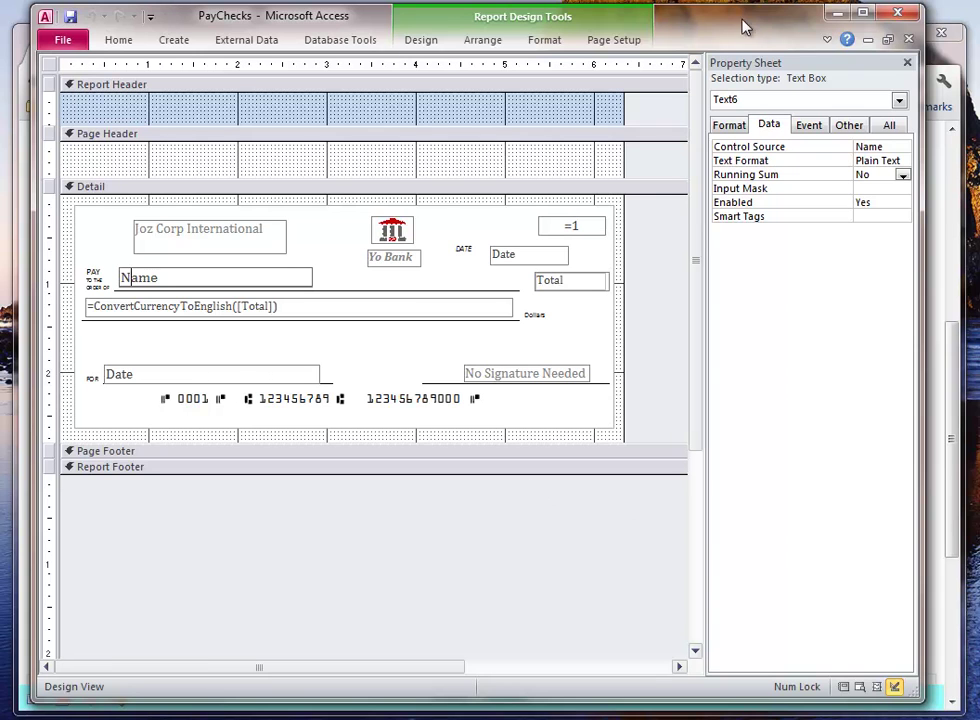
# - Close Access without saving the report changes and show the recent databases list
pyautogui.click(897, 14)
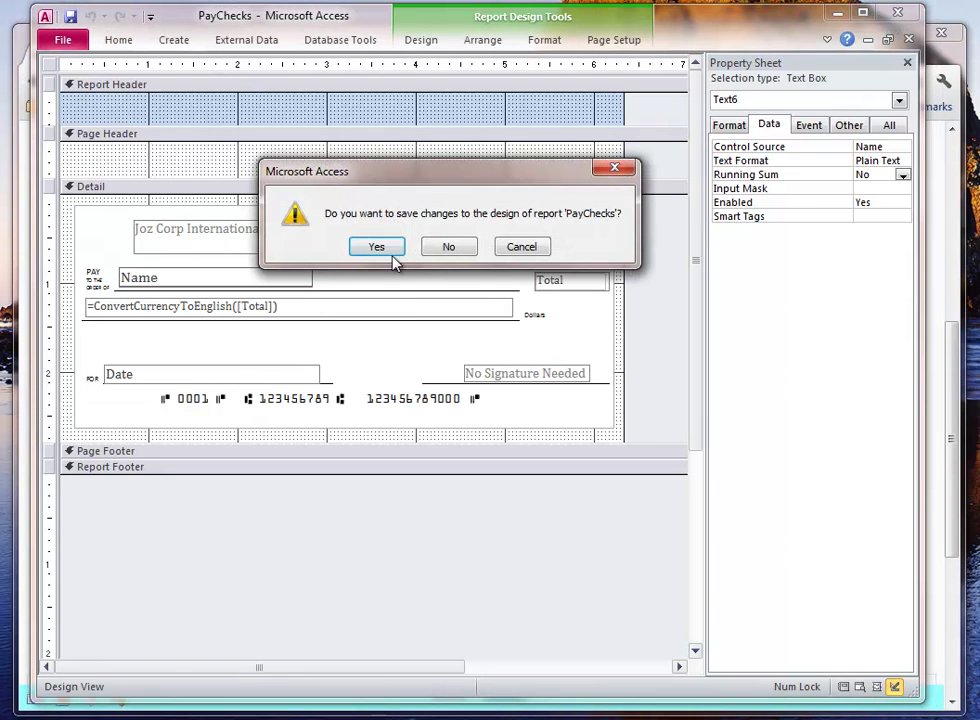
pyautogui.click(447, 246)
pyautogui.rightClick(54, 719)
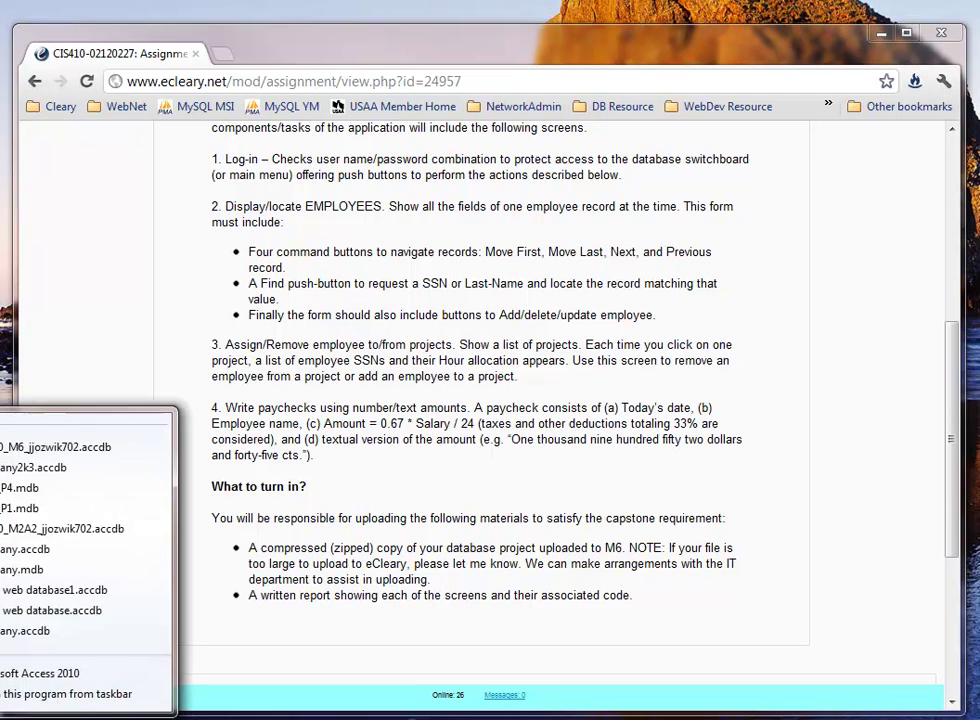
# - Reopen the CIS410_M6 database and run Emp_ToPay, listing 9 employees' 3/27/2012 totals
pyautogui.click(57, 450)
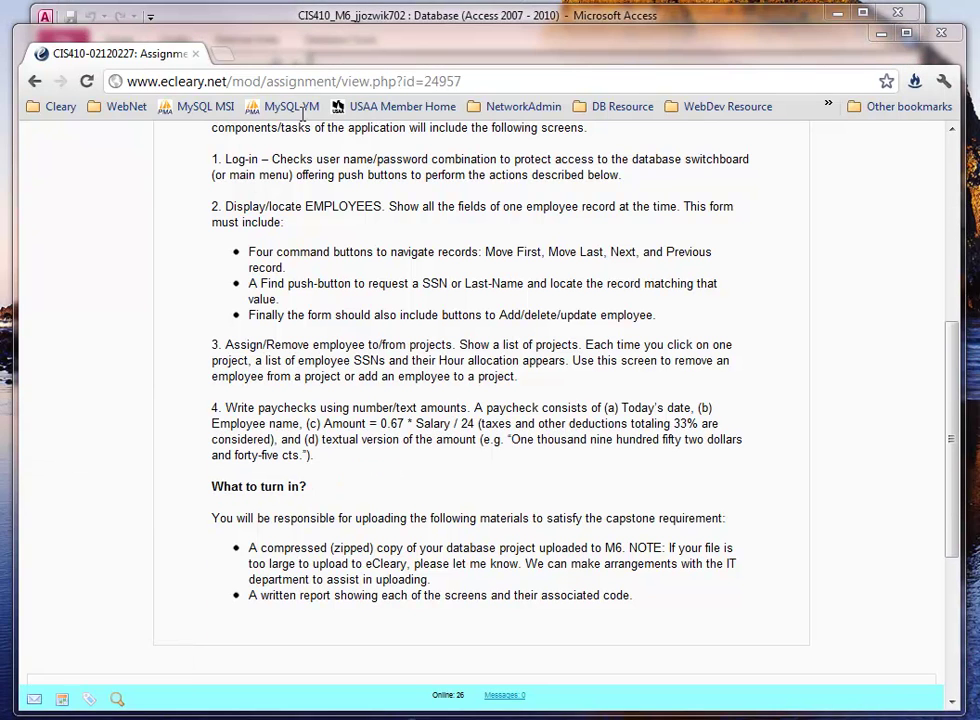
pyautogui.click(353, 22)
pyautogui.moveTo(300, 423); pyautogui.dragTo(300, 470)
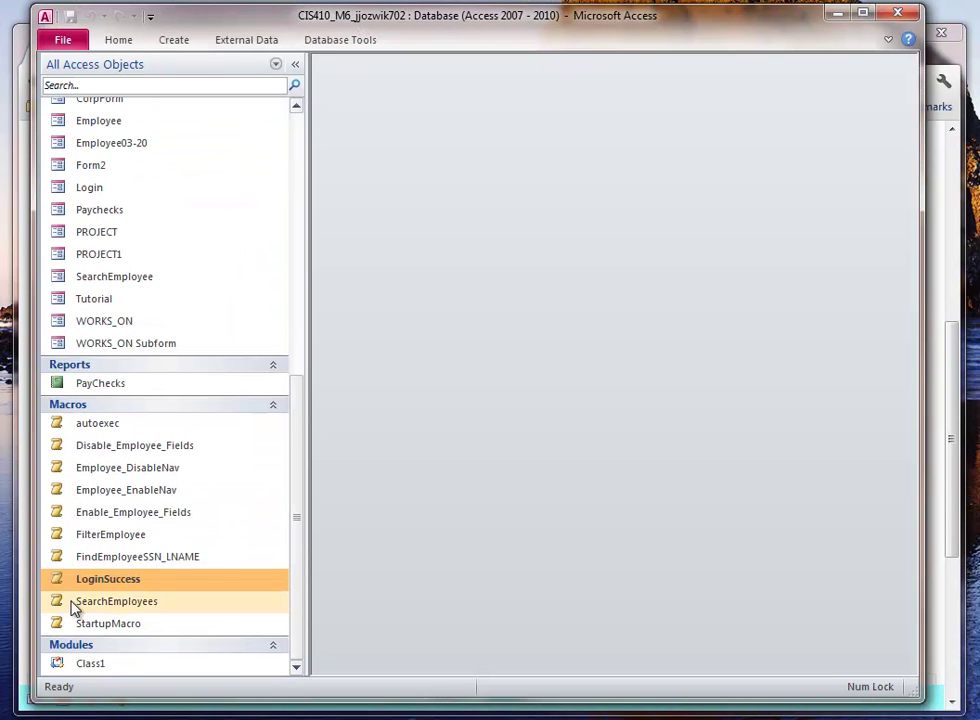
pyautogui.moveTo(300, 411); pyautogui.dragTo(304, 195)
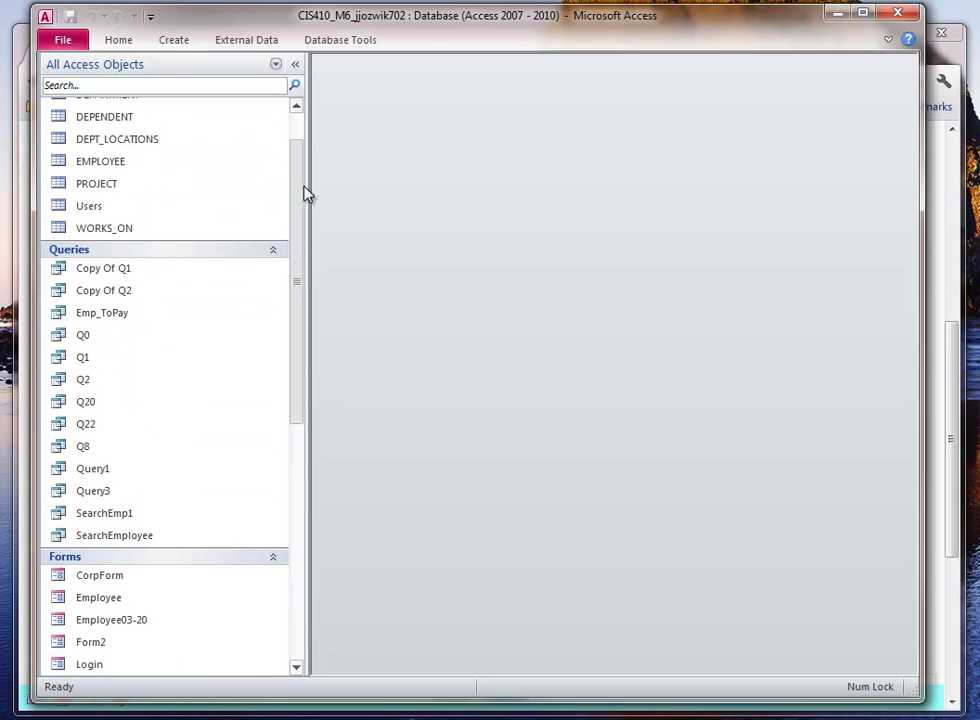
pyautogui.doubleClick(56, 318)
pyautogui.moveTo(600, 210); pyautogui.dragTo(565, 192)
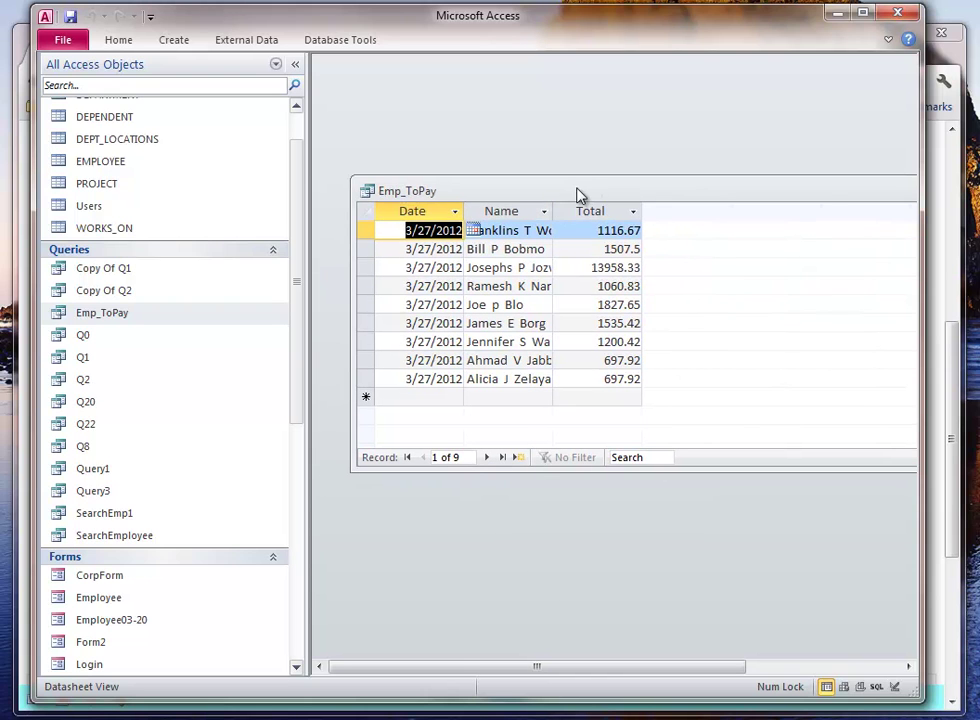
# - Switch Emp_ToPay to SQL View, close the Property Sheet and collapse the Navigation Pane
pyautogui.click(876, 687)
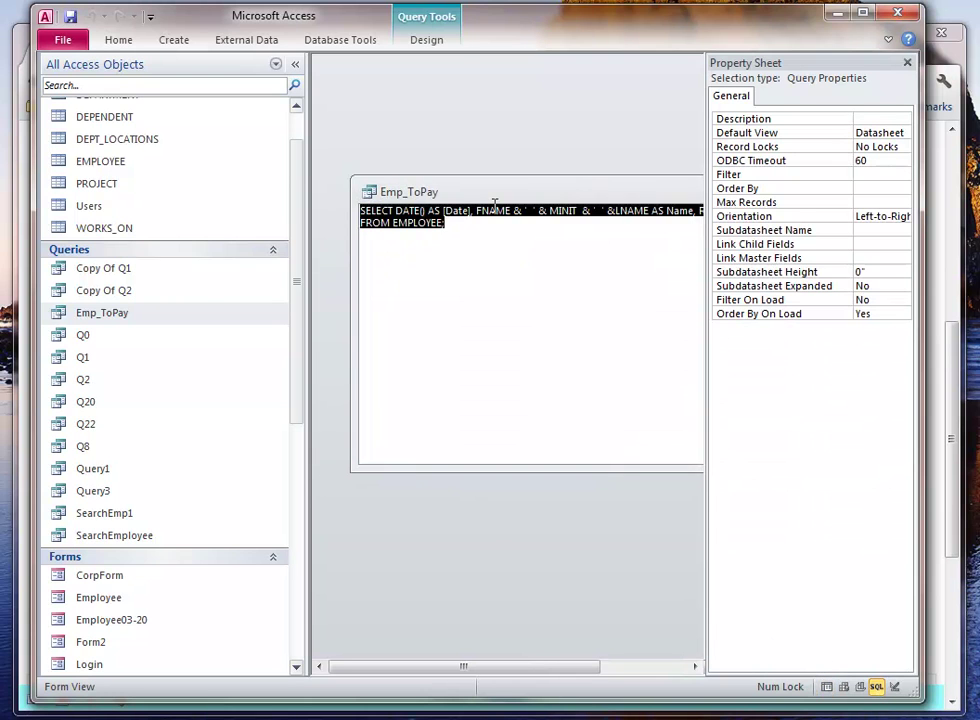
pyautogui.moveTo(525, 192); pyautogui.dragTo(483, 192)
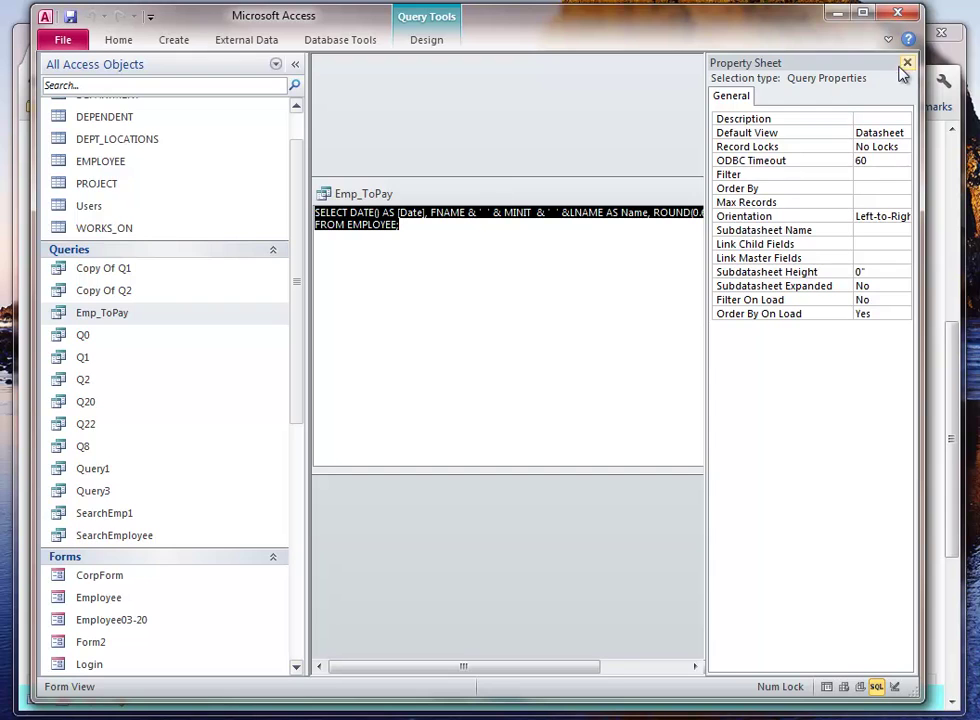
pyautogui.click(907, 62)
pyautogui.click(295, 64)
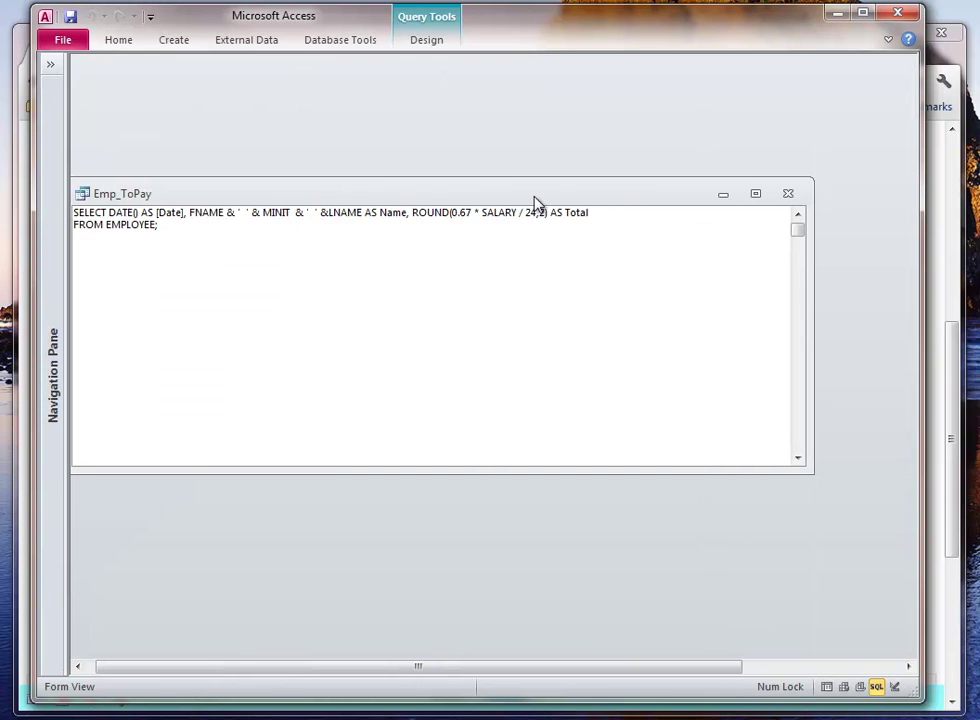
pyautogui.moveTo(531, 204); pyautogui.dragTo(608, 187)
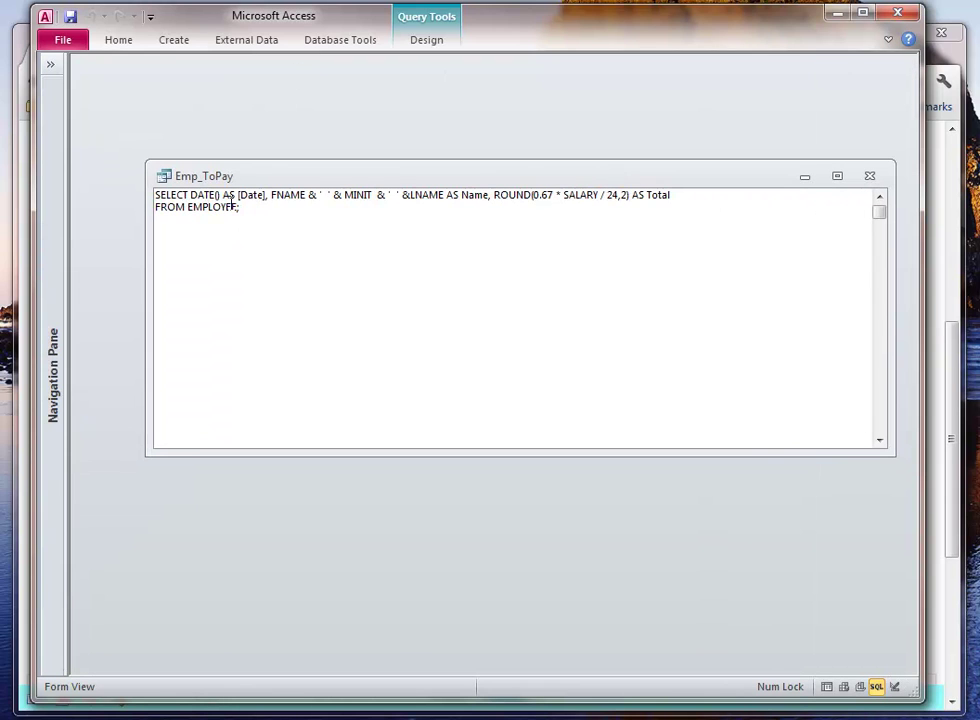
# - Select the concatenated Name expression and the ROUND function in the SQL
pyautogui.moveTo(278, 197); pyautogui.dragTo(448, 193)
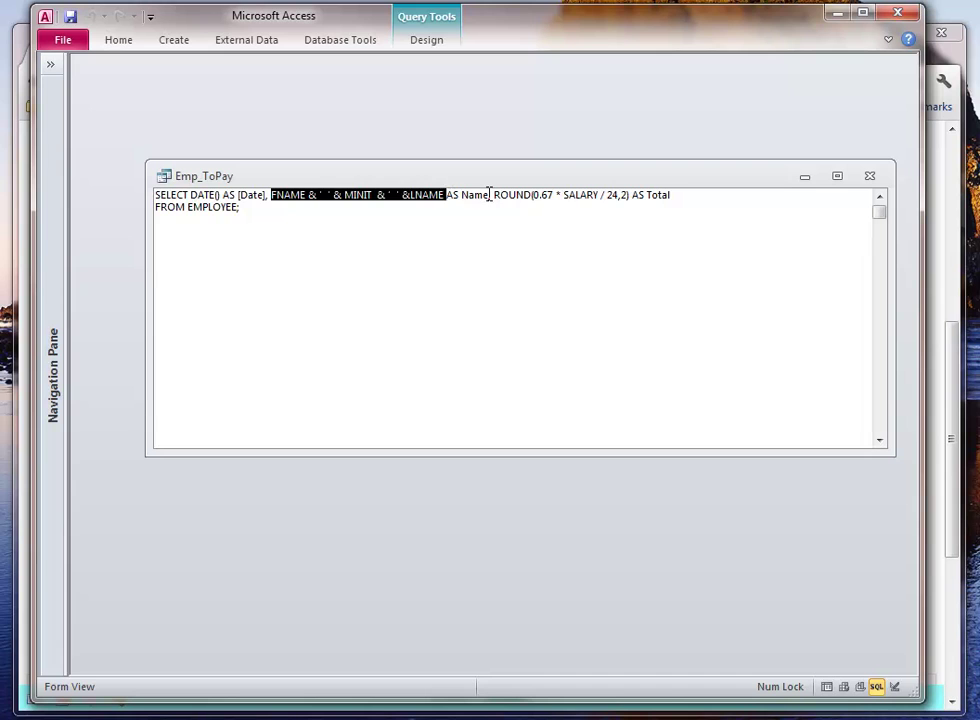
pyautogui.doubleClick(469, 195)
pyautogui.doubleClick(515, 195)
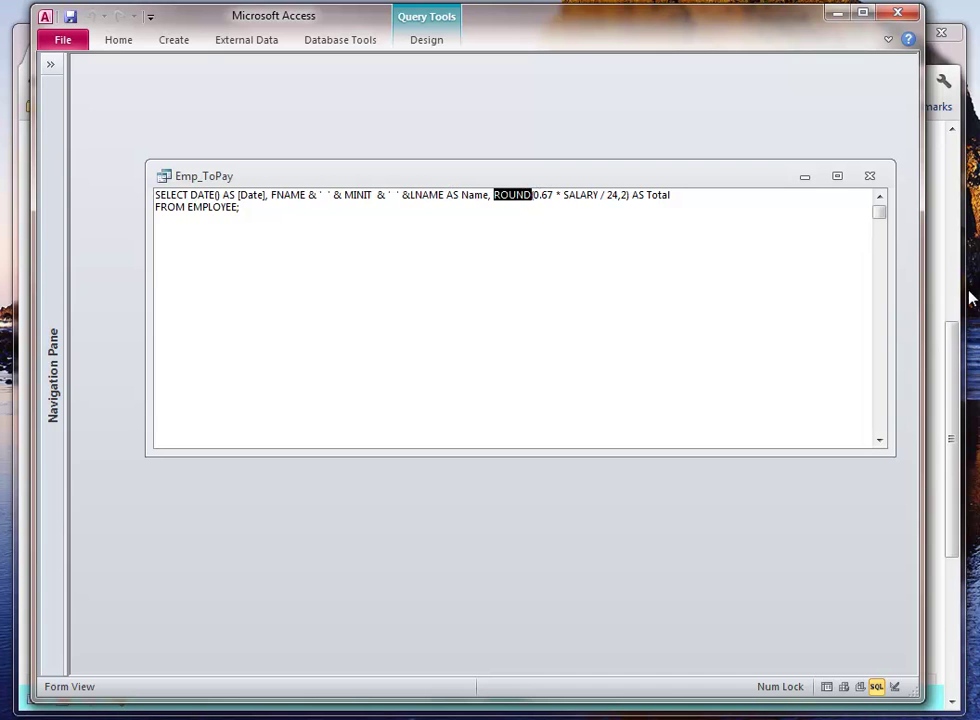
# - Highlight the 0.67 * Salary / 24 formula in the assignment's item 4, then return to Access
pyautogui.hotkey('alt', 'Tab')
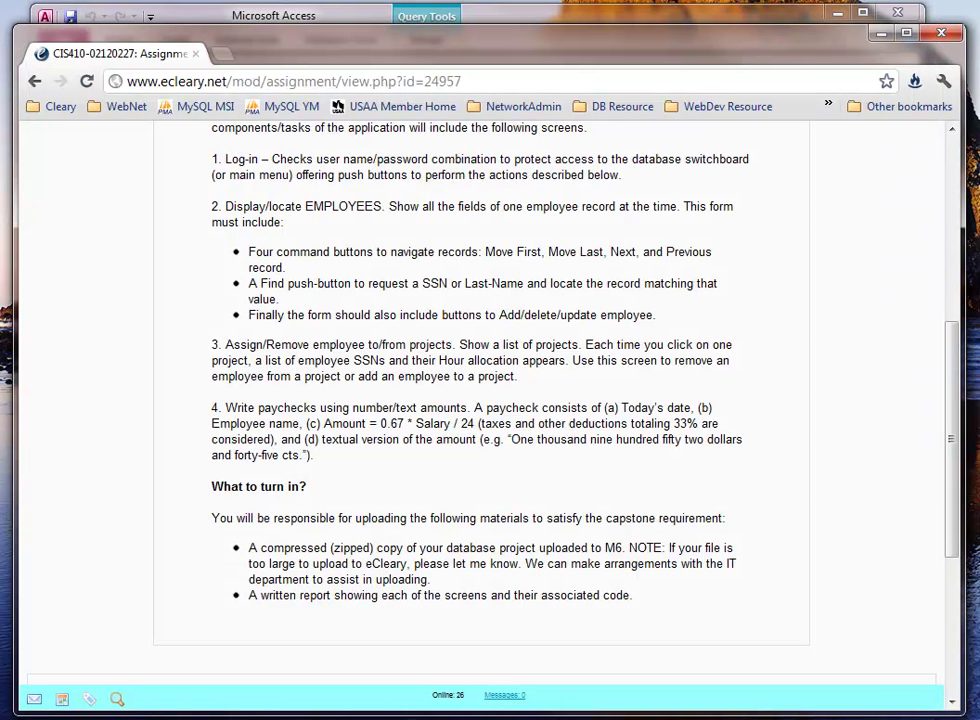
pyautogui.moveTo(481, 425); pyautogui.dragTo(381, 429)
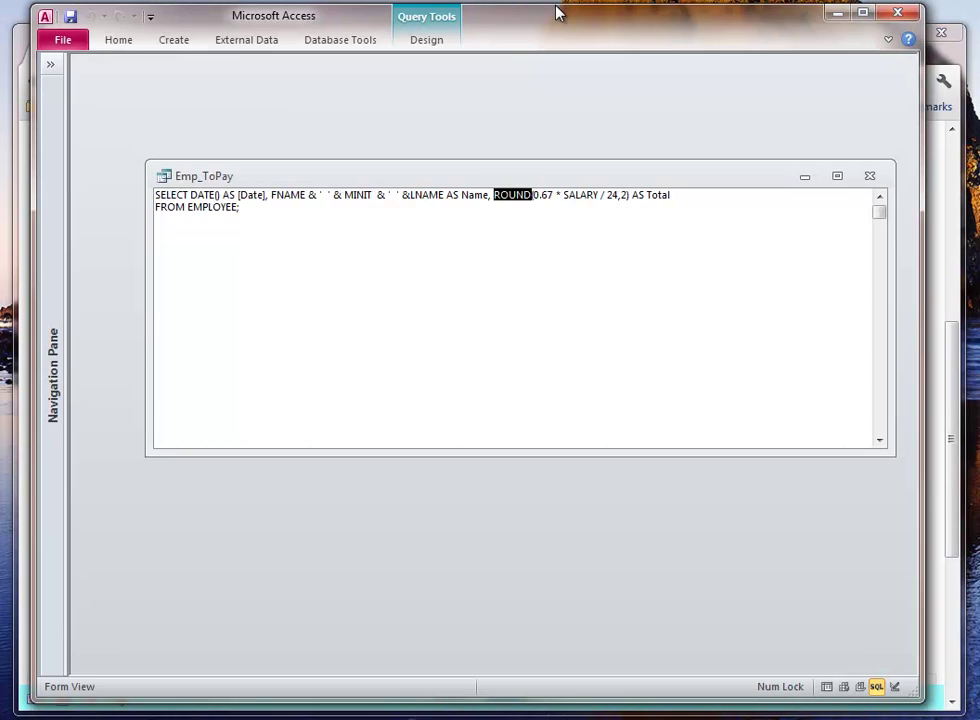
pyautogui.click(553, 11)
pyautogui.click(660, 271)
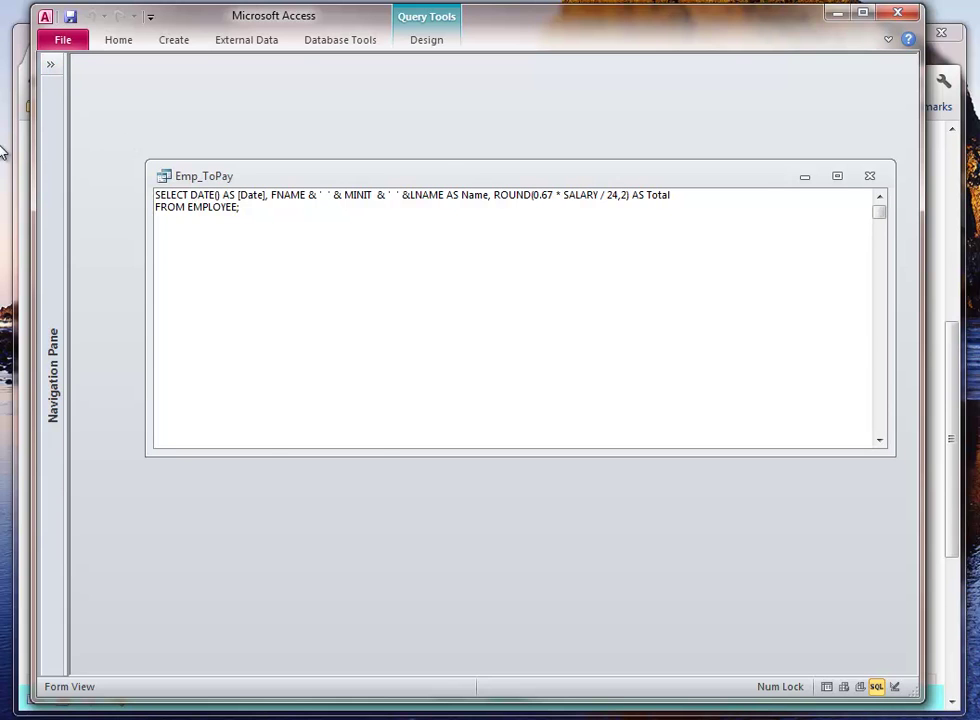
# - Expand the Navigation Pane, then close Access and reopen the recent database from the taskbar
pyautogui.click(50, 64)
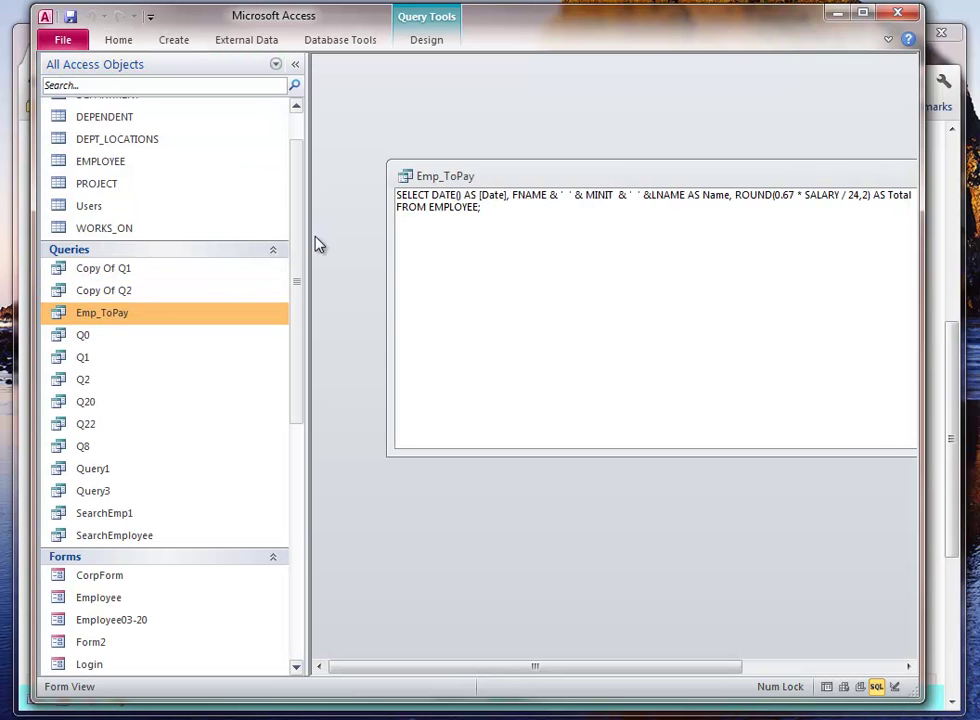
pyautogui.moveTo(301, 247); pyautogui.dragTo(301, 212)
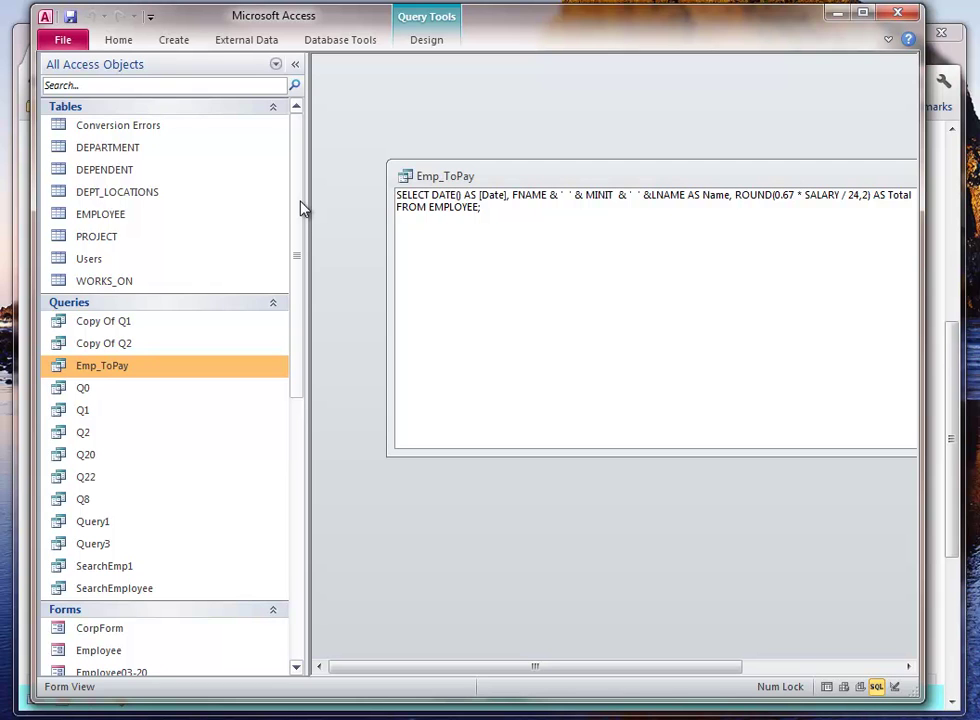
pyautogui.scroll(-1, 305, 190)
pyautogui.scroll(1, 295, 170)
pyautogui.moveTo(532, 172); pyautogui.dragTo(470, 165)
pyautogui.click(110, 42)
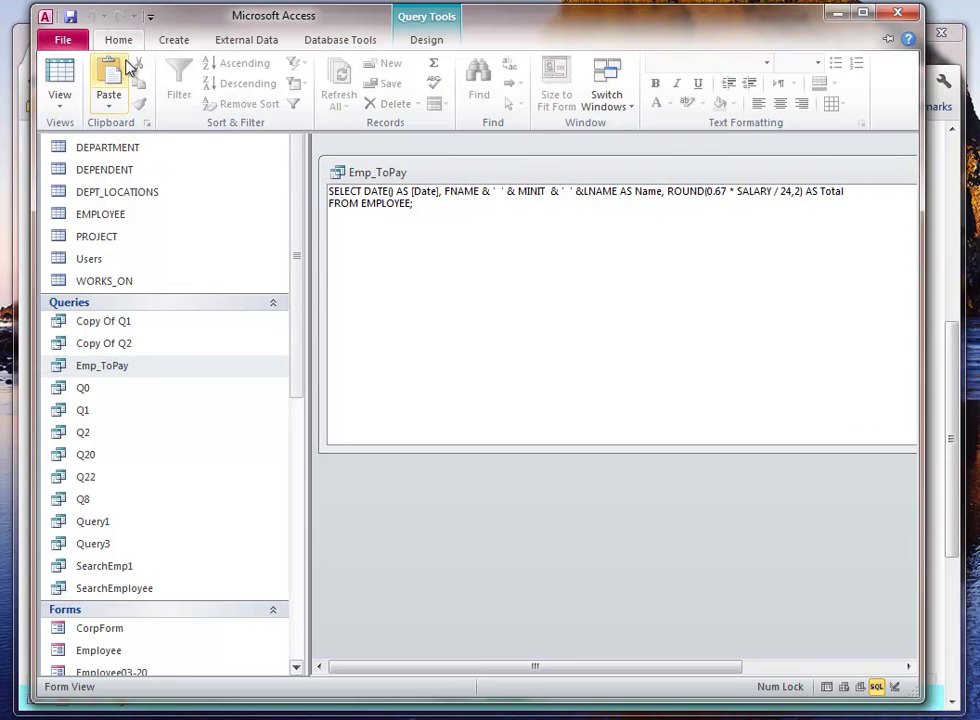
pyautogui.click(897, 13)
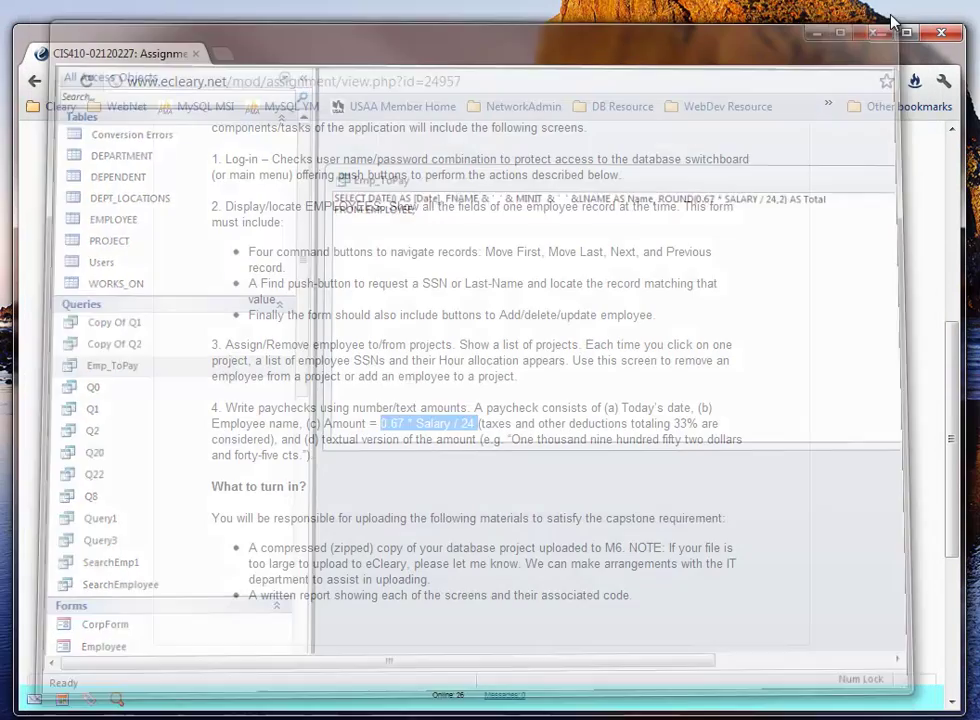
pyautogui.click(30, 447)
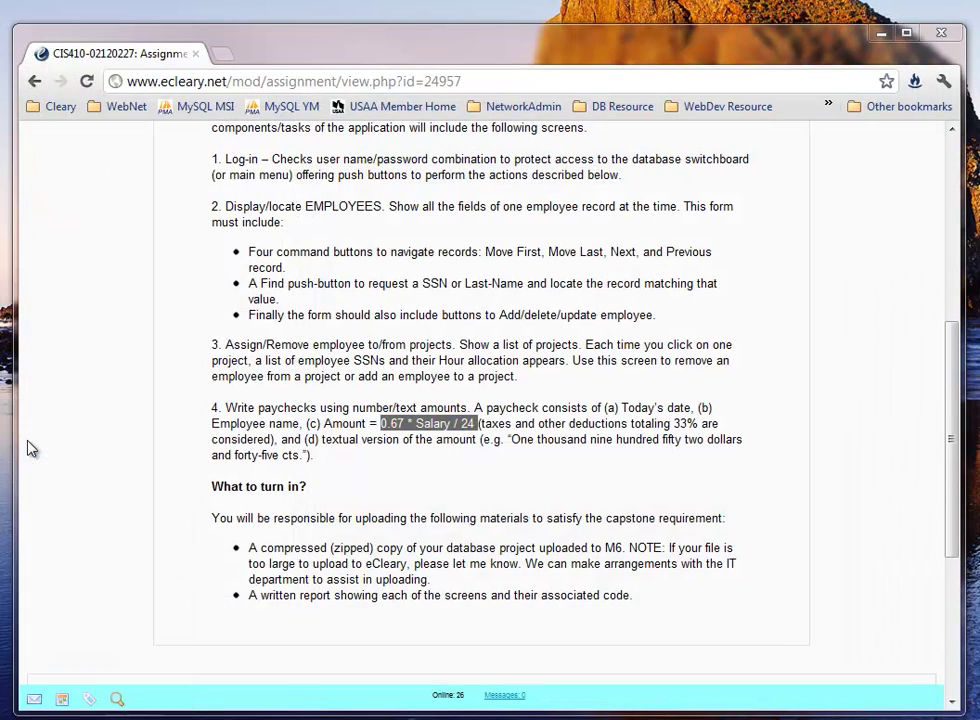
# - Log in with the login and password, confirm the valid login, then go from Projects to Employee
pyautogui.write('410')
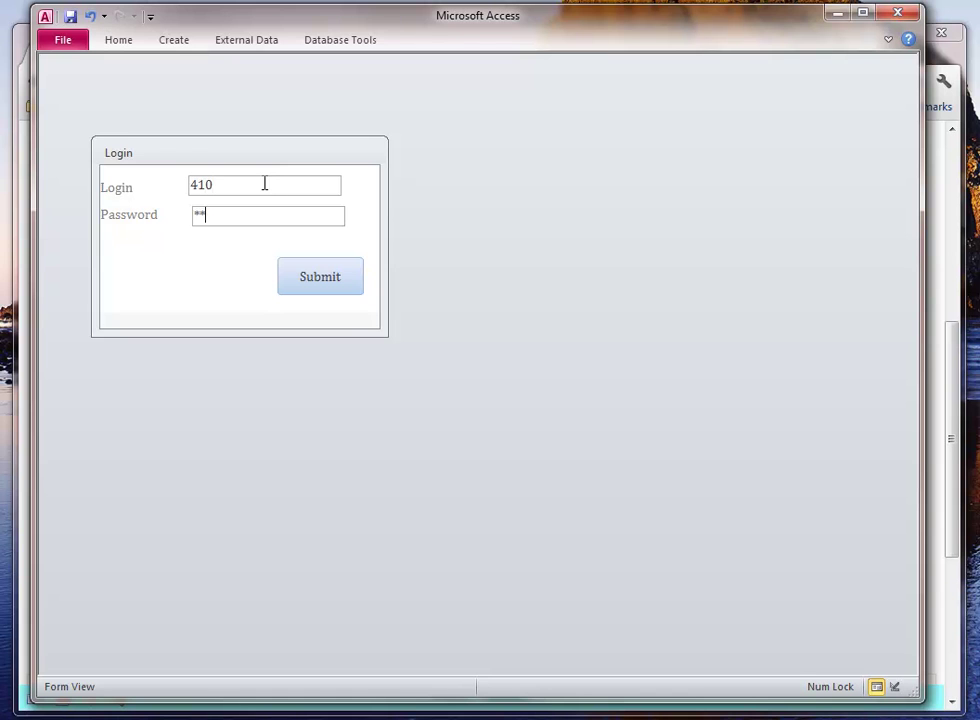
pyautogui.click(339, 285)
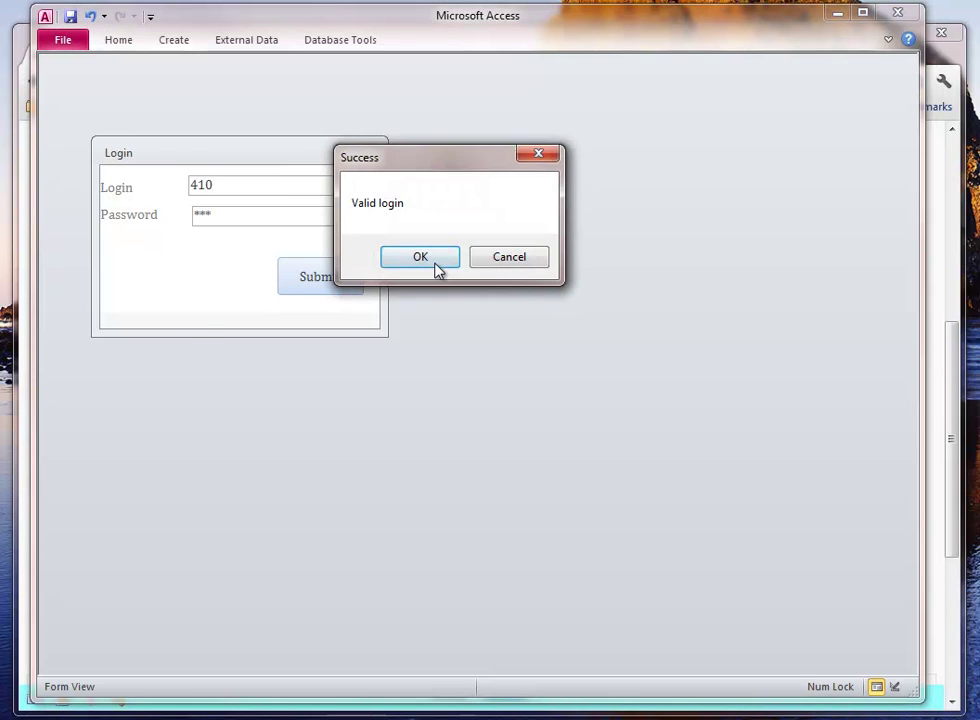
pyautogui.click(434, 260)
pyautogui.click(295, 125)
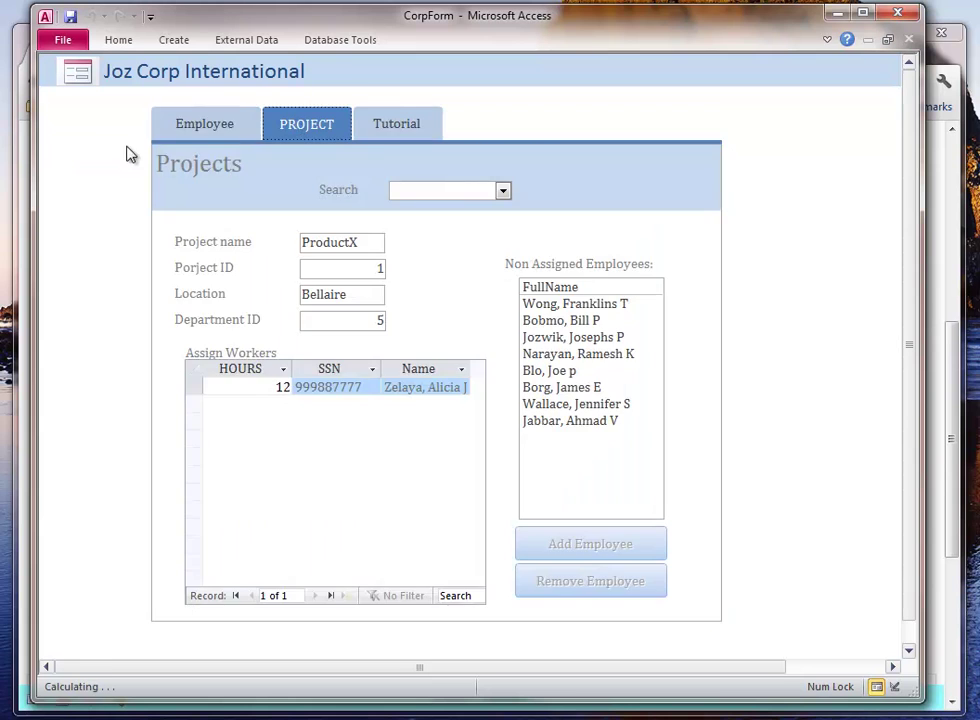
pyautogui.click(175, 134)
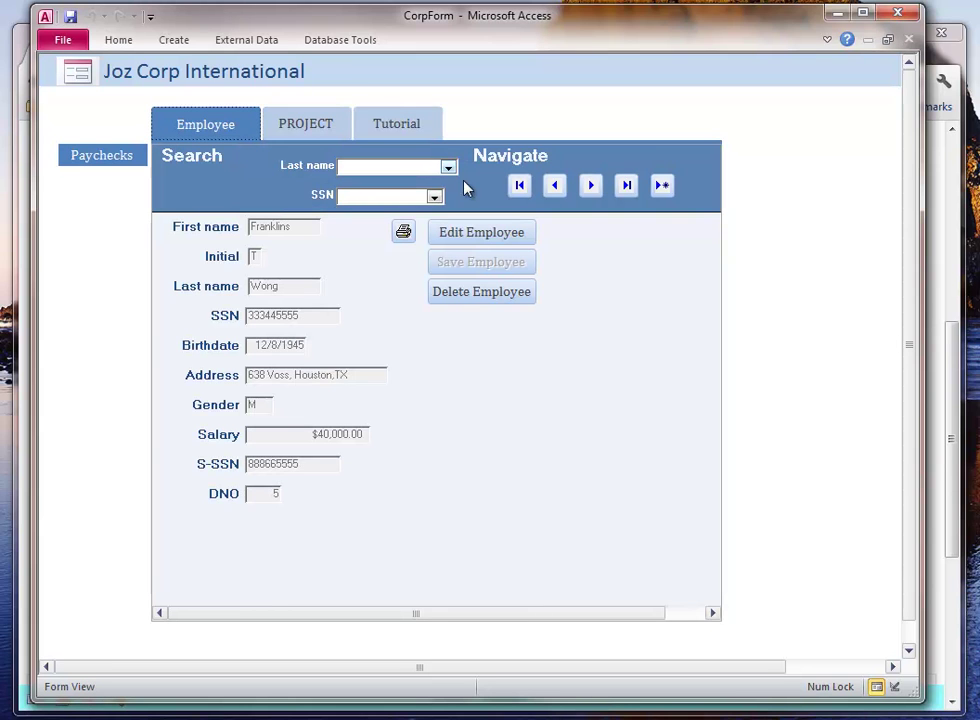
# - Browse through the existing employee records, then start a new blank employee record
pyautogui.click(590, 186)
pyautogui.click(590, 186)
pyautogui.click(556, 187)
pyautogui.click(556, 187)
pyautogui.click(590, 186)
pyautogui.click(662, 185)
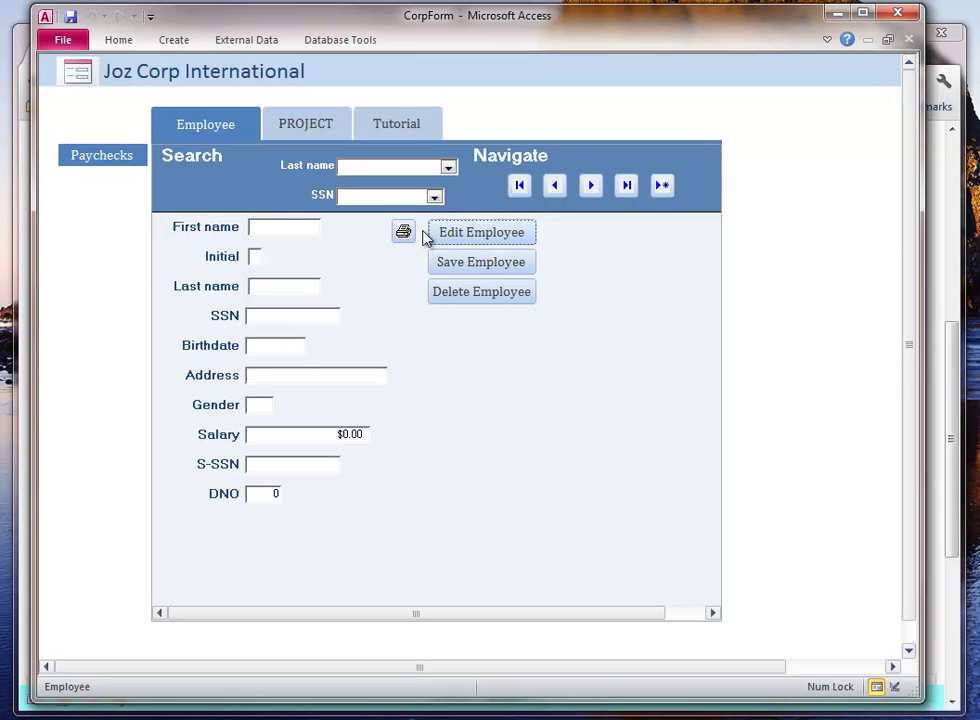
# - Enter the new employee's first name, initial, last name and SSN, and pick the 29th as the birthdate
pyautogui.click(267, 222)
pyautogui.press('Tab')
pyautogui.press('Tab')
pyautogui.press('Tab')
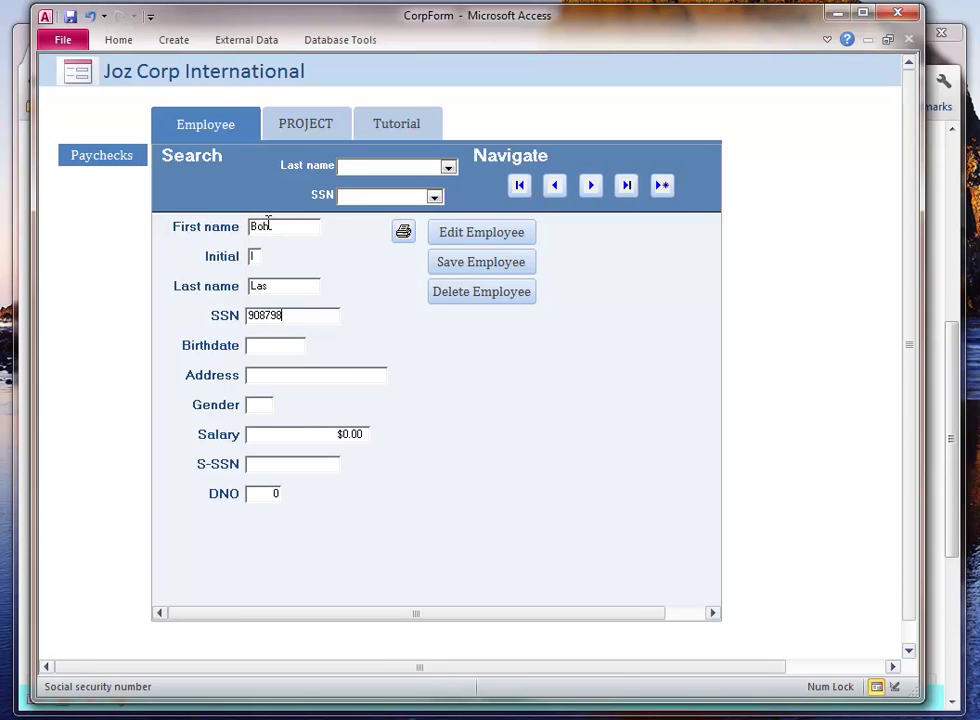
pyautogui.press('Tab')
pyautogui.click(316, 344)
pyautogui.click(240, 397)
# - Fill in the employee's address and gender, then save the new employee record
pyautogui.click(284, 375)
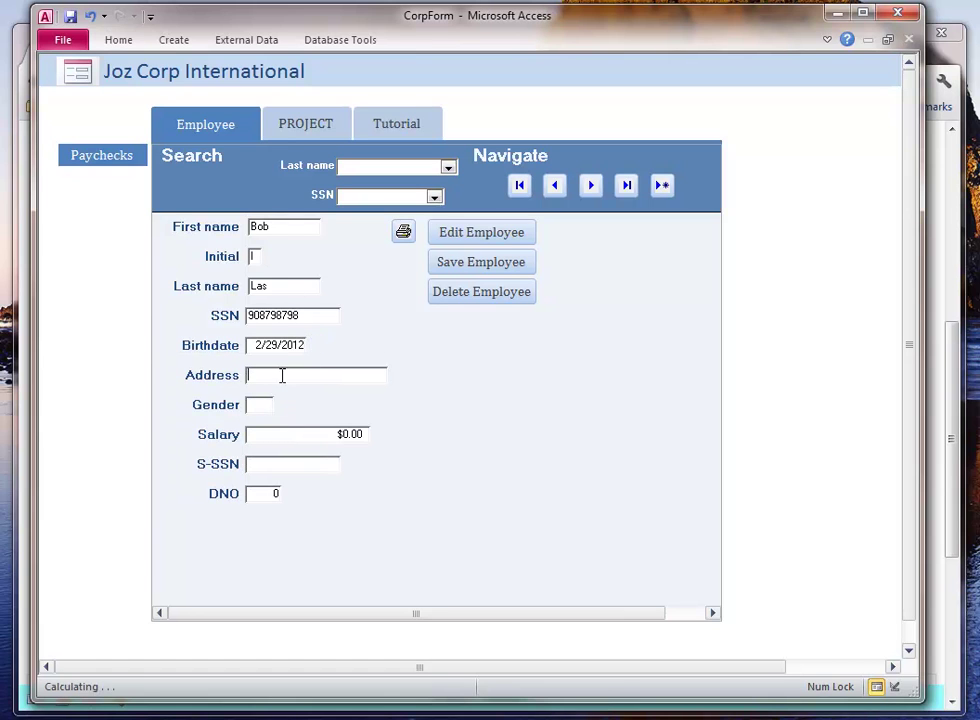
pyautogui.write('1050')
pyautogui.press('Tab')
pyautogui.write('G')
pyautogui.press('Tab')
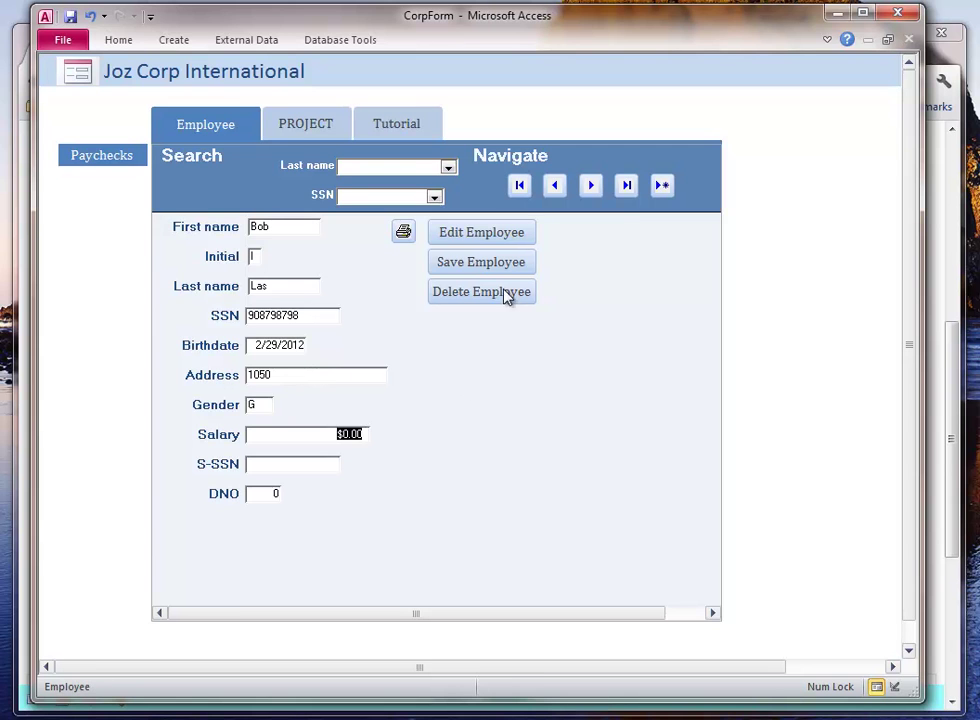
pyautogui.click(505, 264)
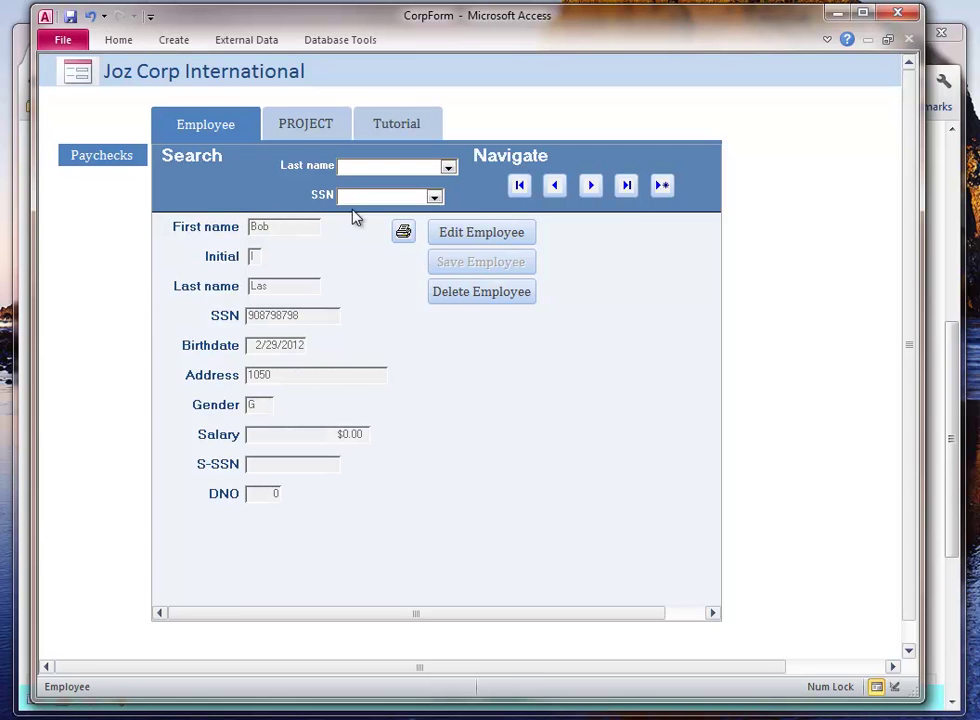
pyautogui.click(306, 123)
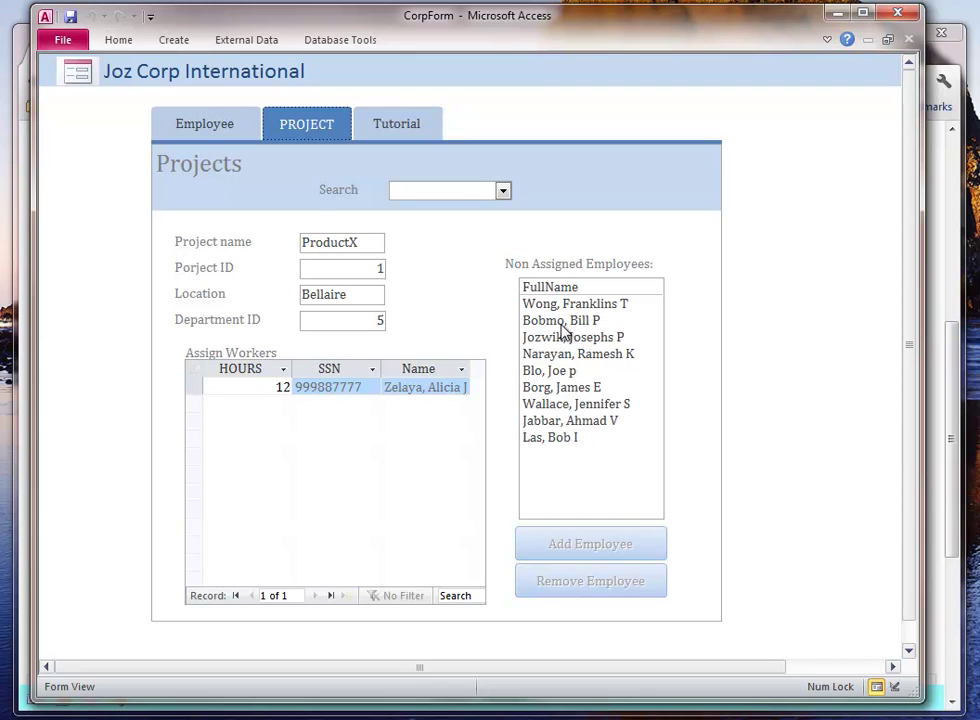
# - Add the new unassigned employee to ProductX, then to the Computerization project selected in Search
pyautogui.click(556, 438)
pyautogui.click(579, 549)
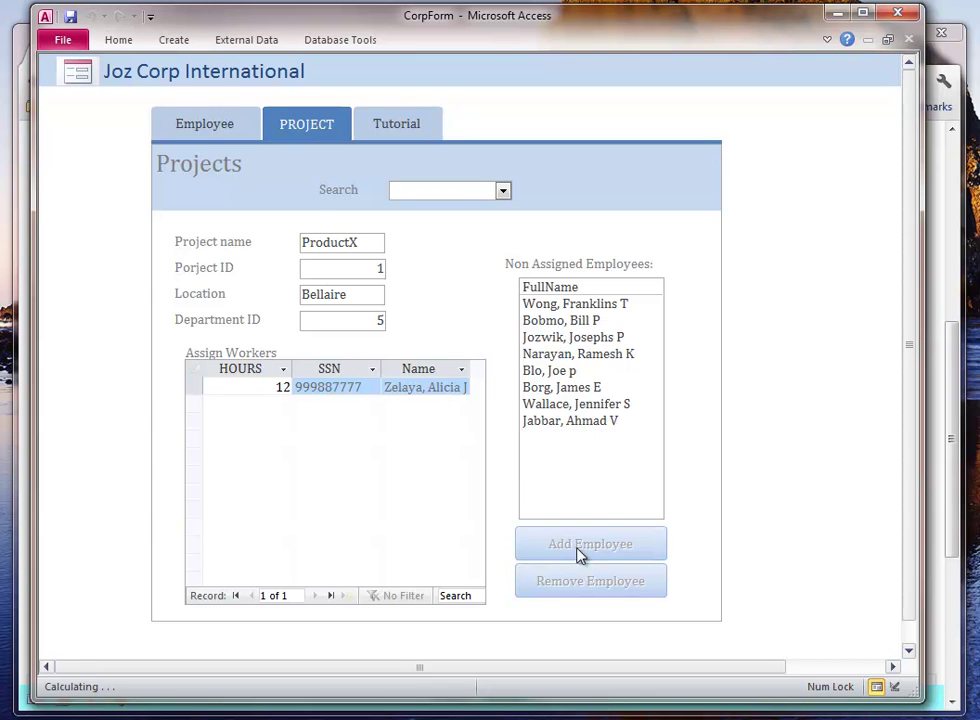
pyautogui.click(480, 190)
pyautogui.click(505, 191)
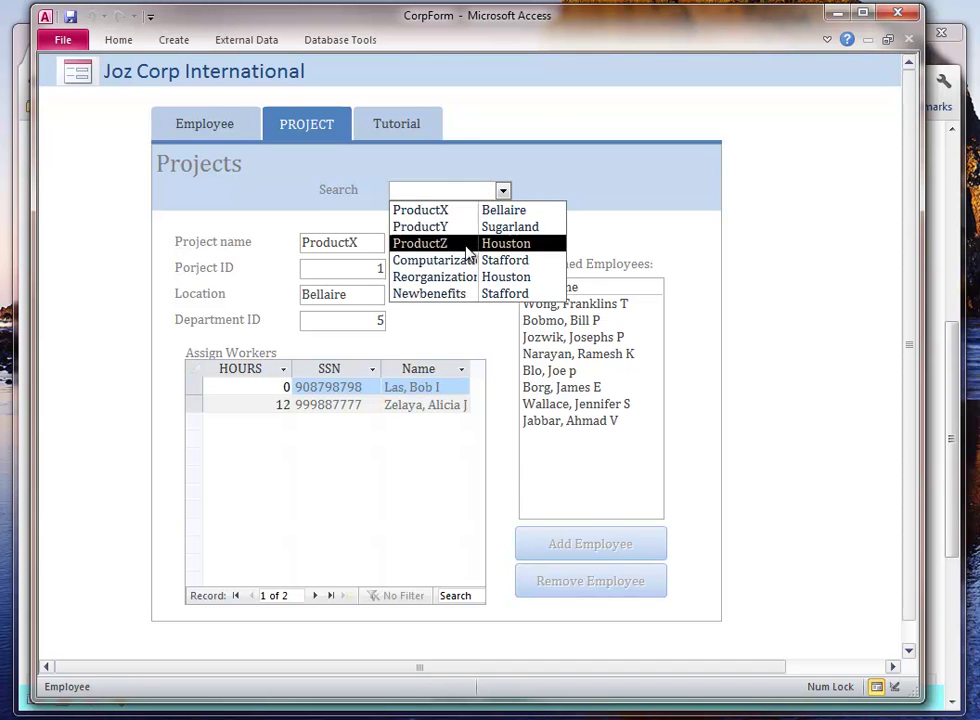
pyautogui.click(461, 261)
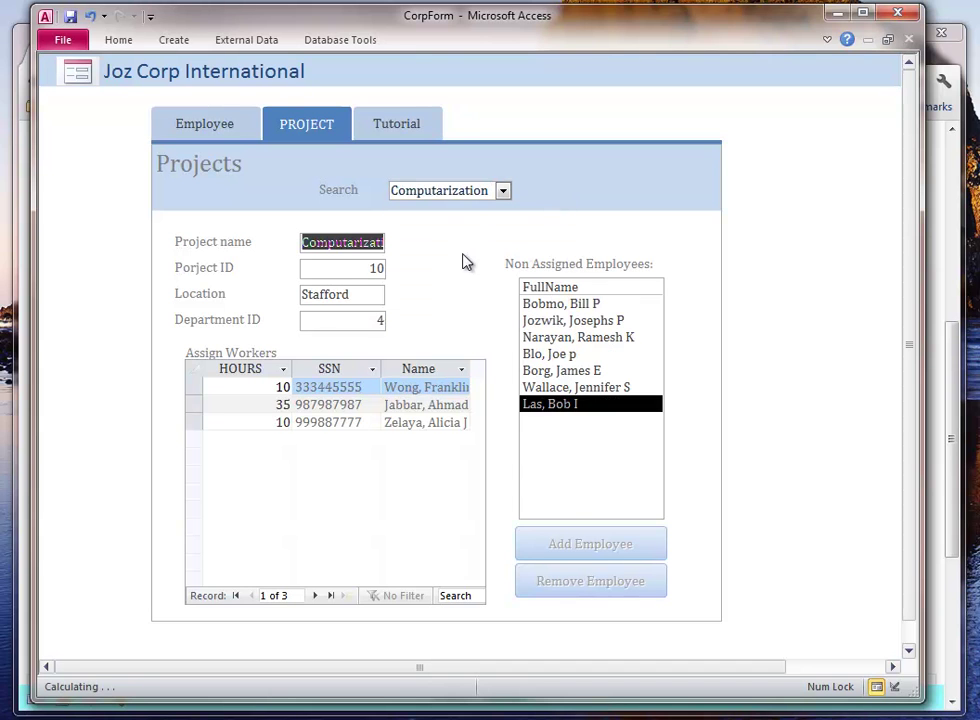
pyautogui.click(580, 405)
pyautogui.click(586, 551)
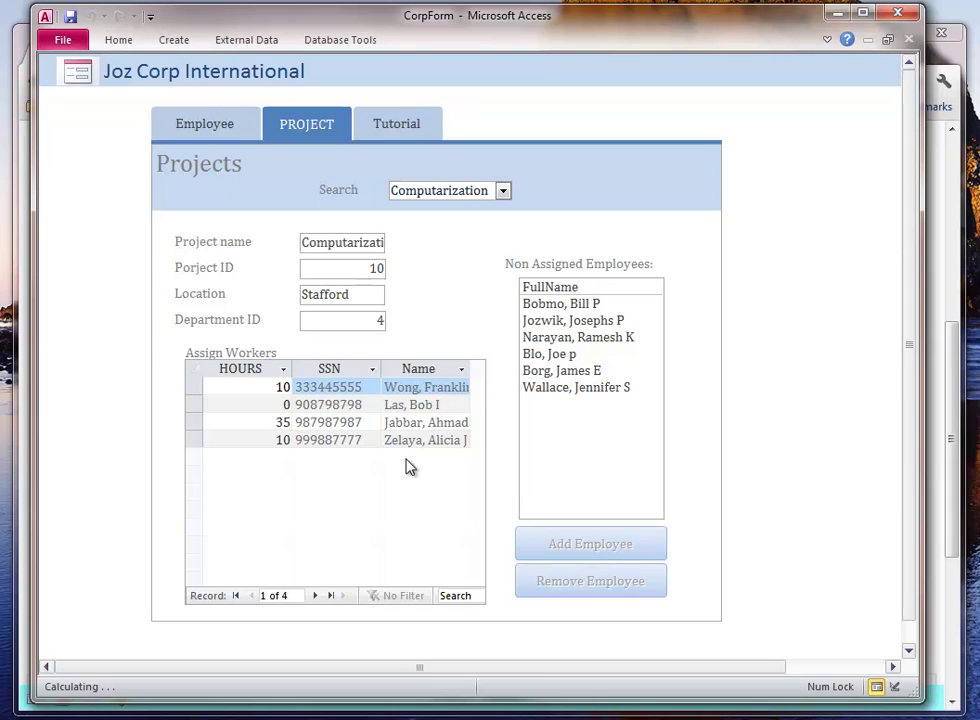